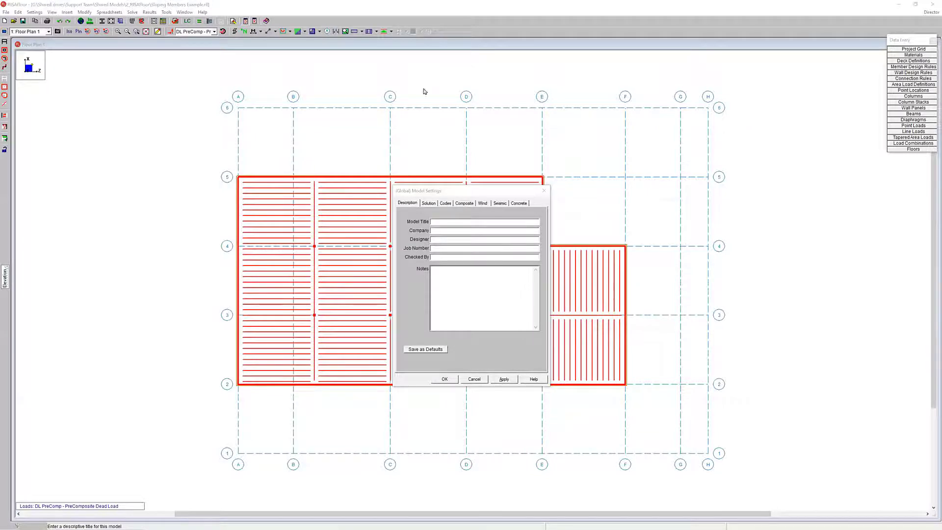
Step: Close the sloped-roof reference photo and accept the Global Model Settings
key(alt+Tab)
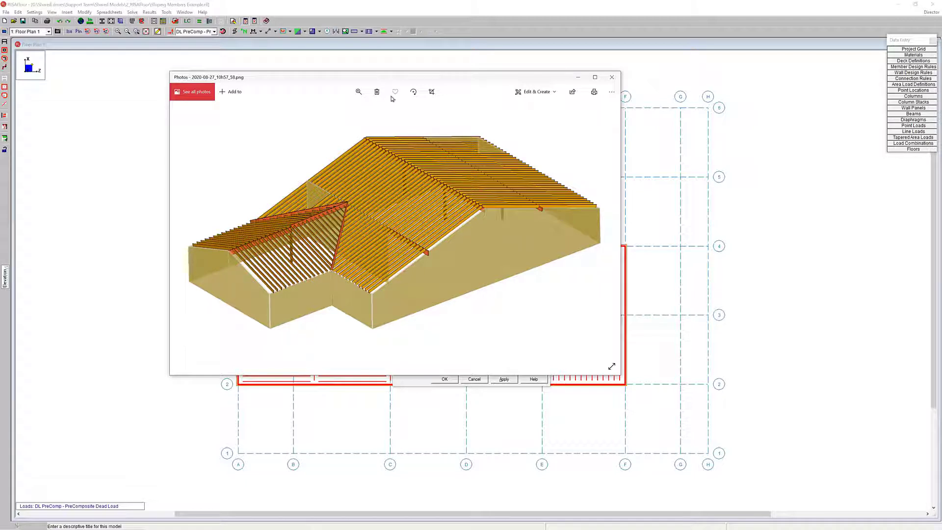
click(128, 176)
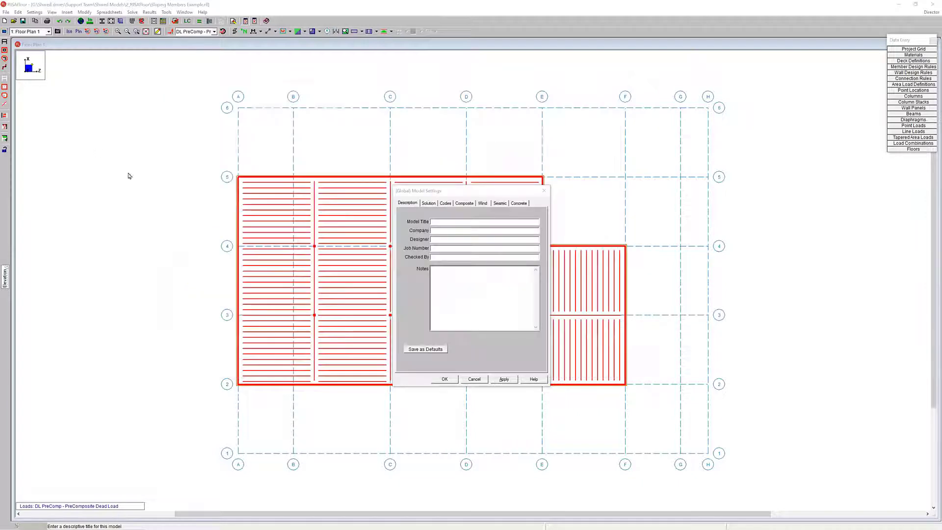
drag(496, 194, 492, 195)
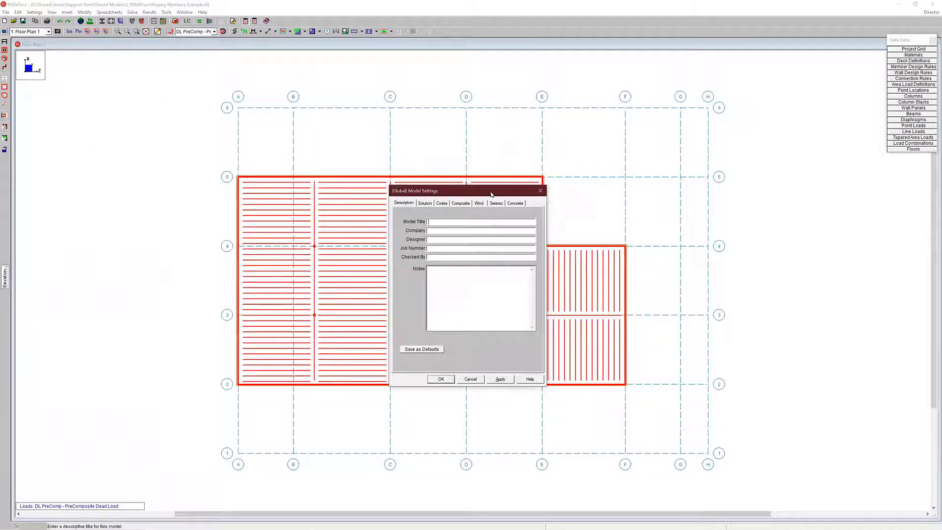
click(437, 379)
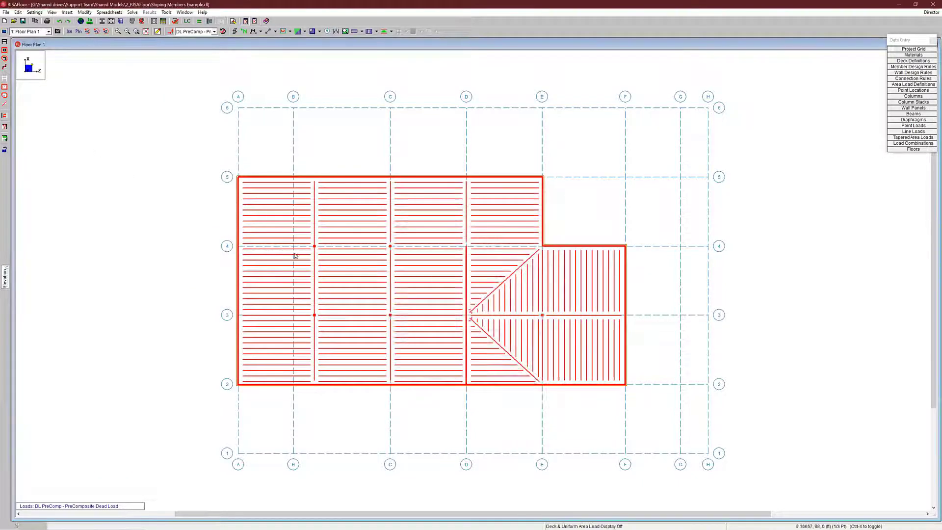
click(41, 33)
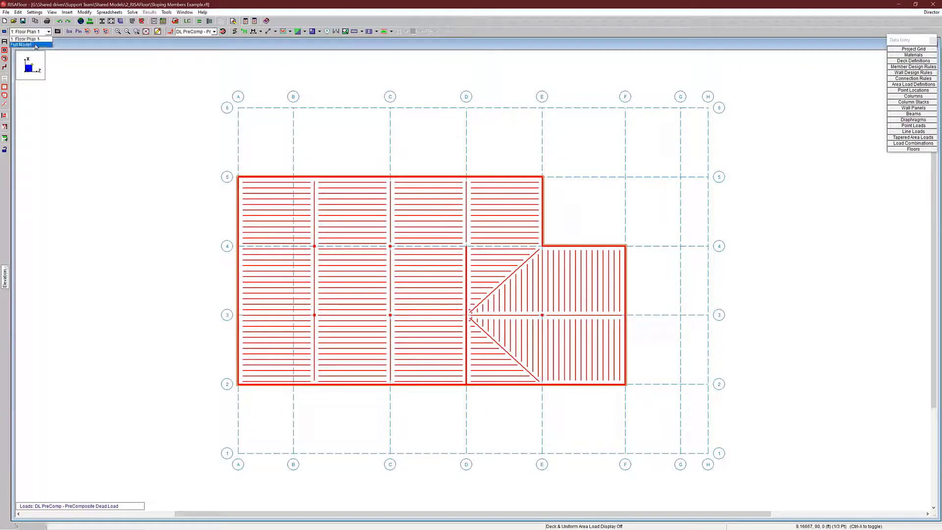
key(Return)
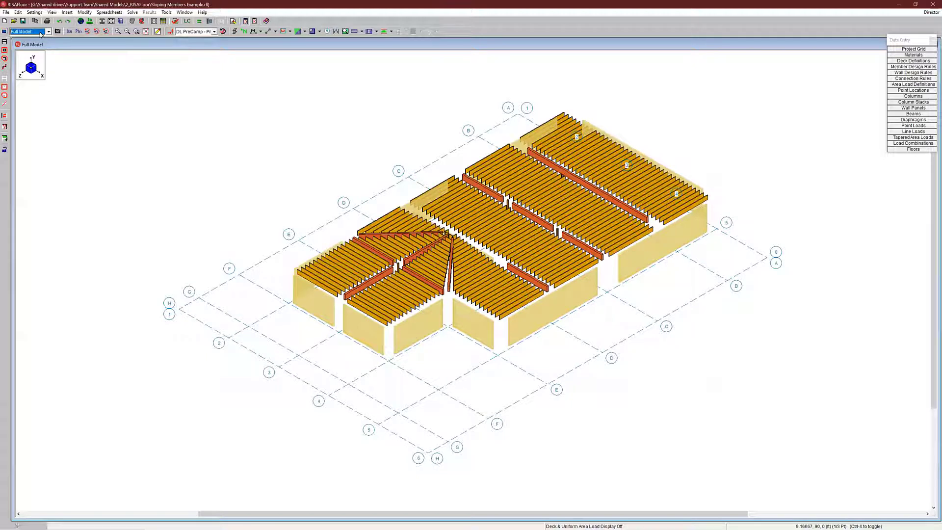
click(41, 33)
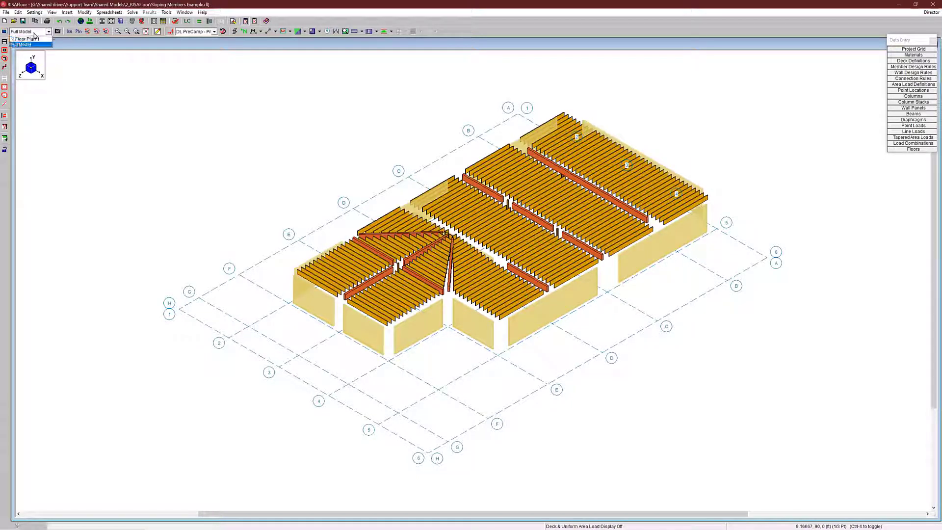
click(25, 39)
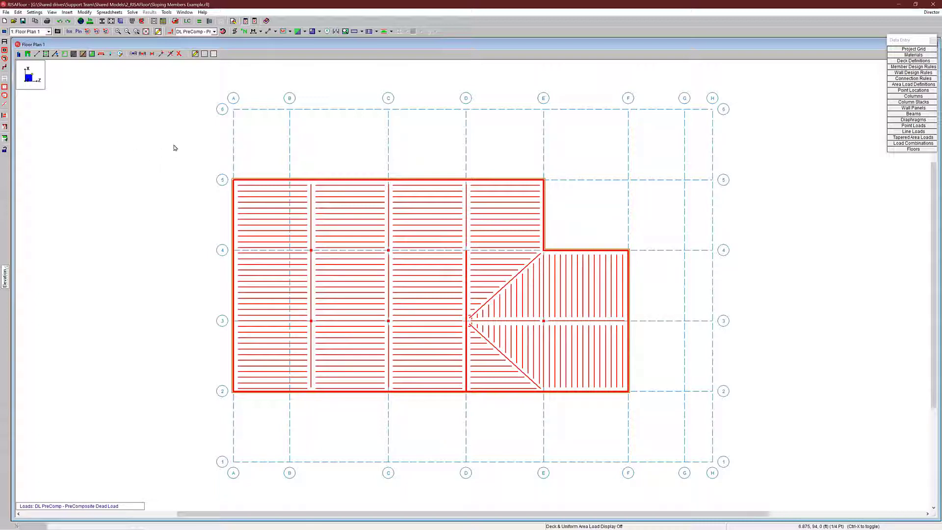
Step: In Change Elevation of Selected Points, set the Roof Definition Rise/Run to 4 over 12
click(56, 55)
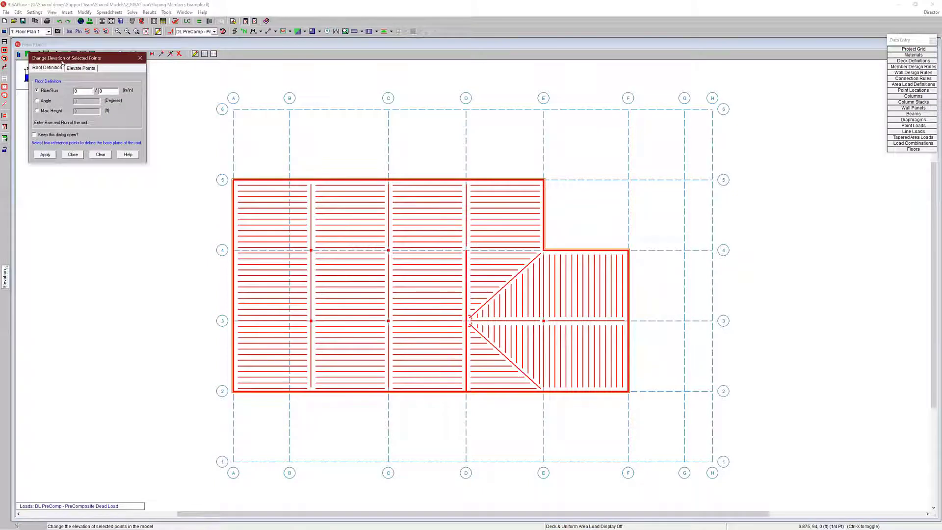
drag(62, 62, 103, 75)
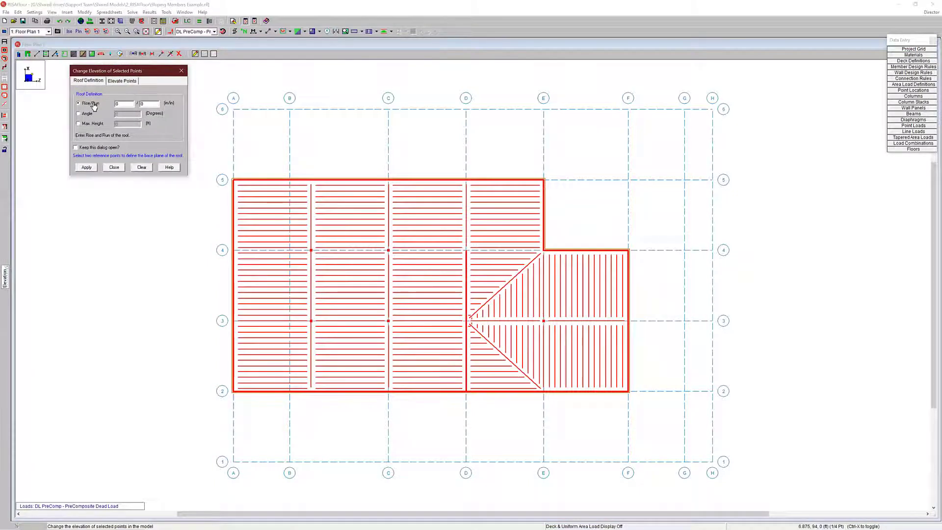
click(129, 82)
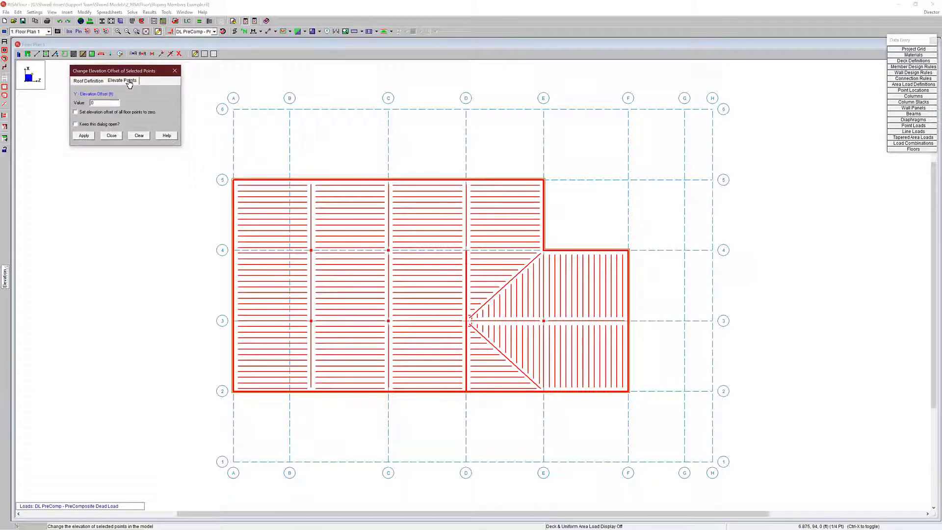
click(91, 82)
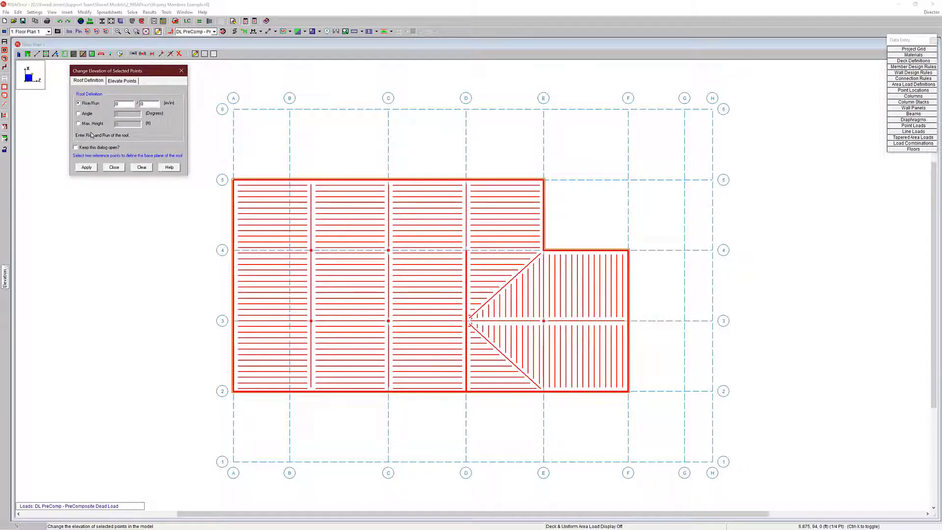
double_click(124, 105)
text(12)
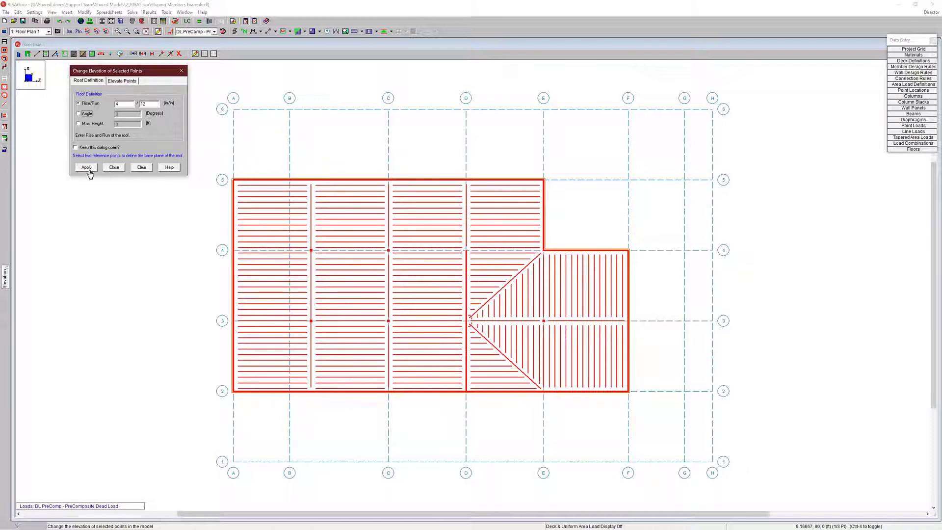
click(75, 148)
click(76, 148)
Step: Apply the 4:12 slope with its base line from grid point A-5 along grid line A
click(87, 168)
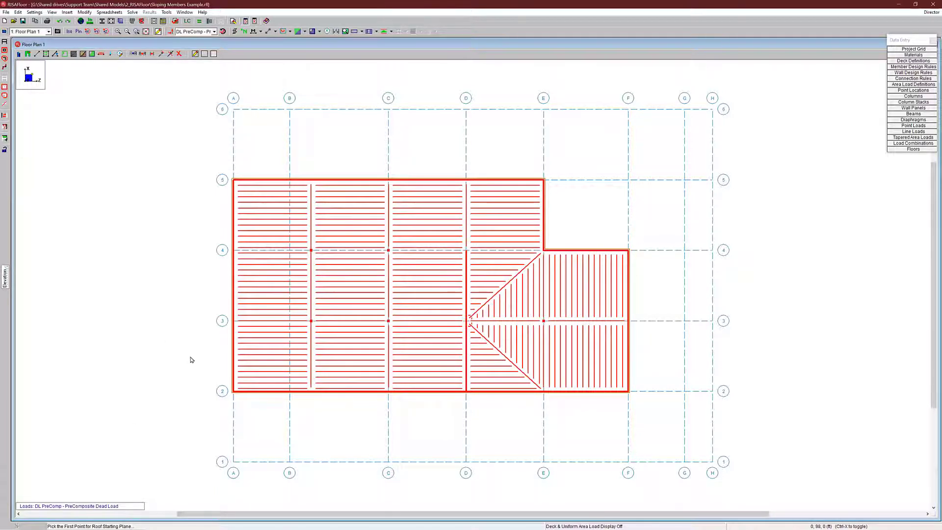
click(233, 181)
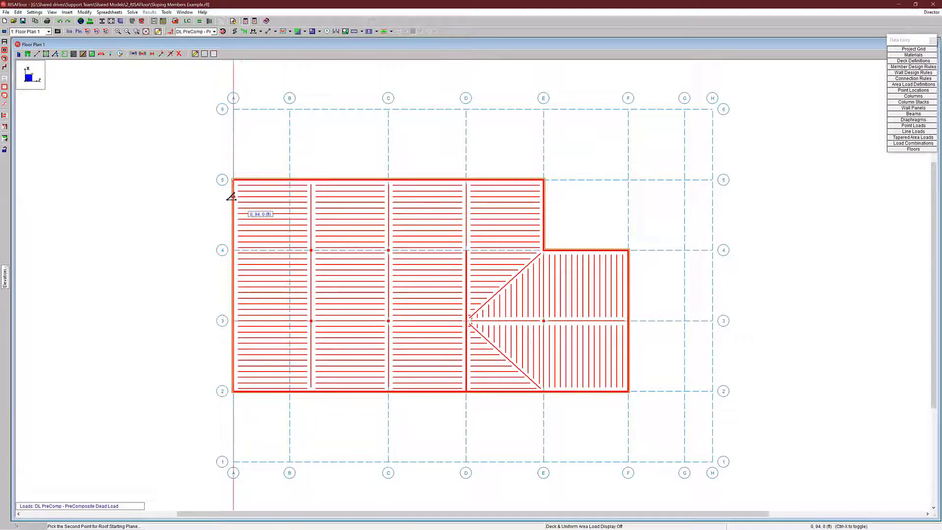
click(231, 197)
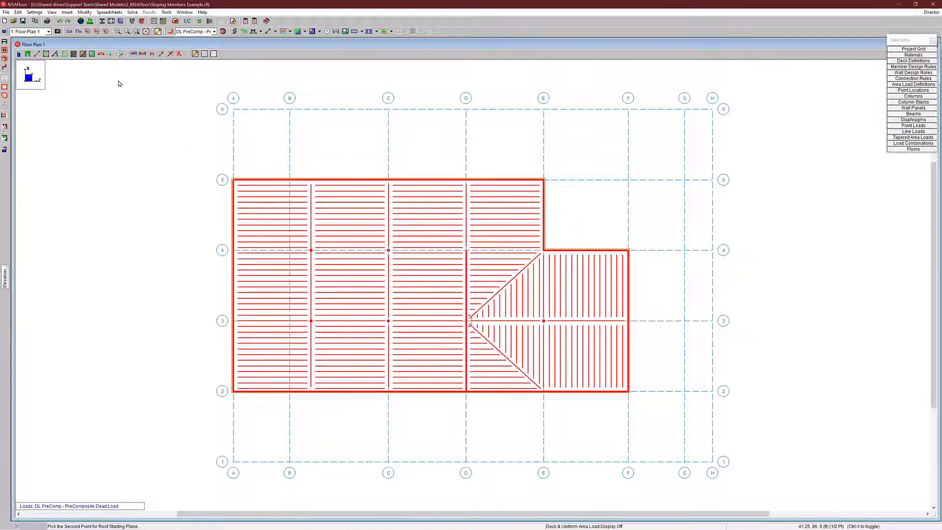
Step: Inspect the sloped roof in the 3D iso view, then return to the plan
click(68, 32)
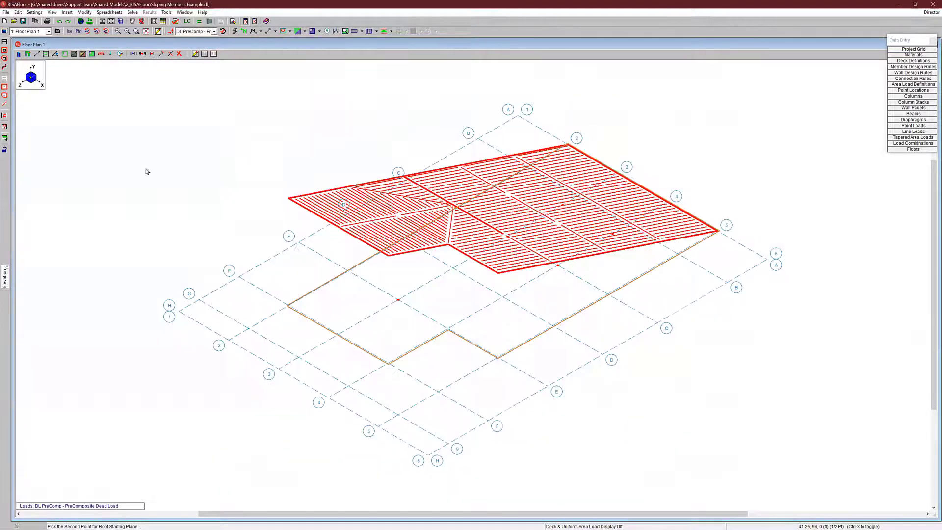
key(Left)
key(Left)
key(Left)
key(Left)
key(Left)
key(Left)
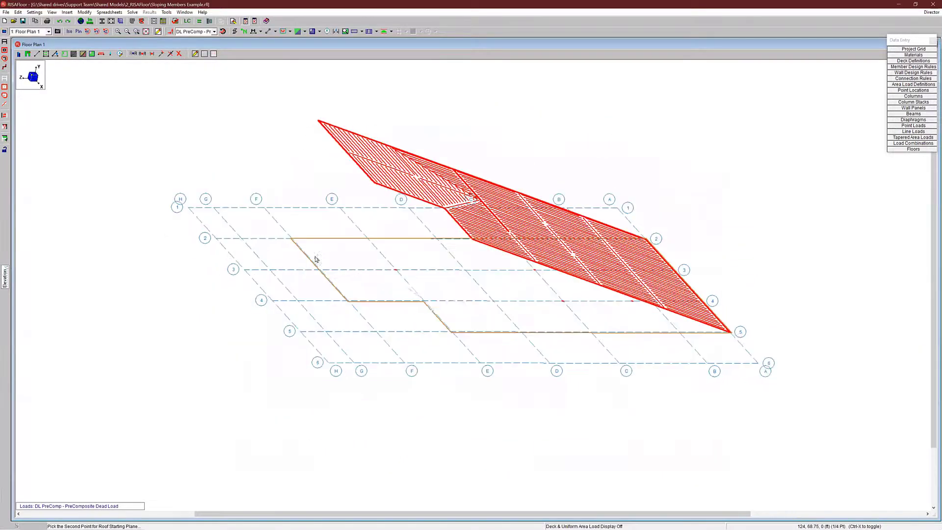
key(Left)
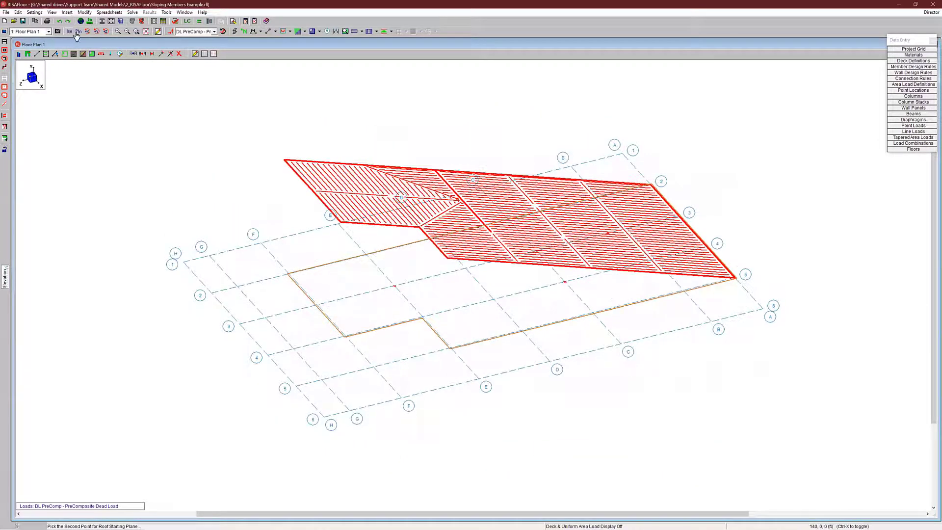
click(77, 32)
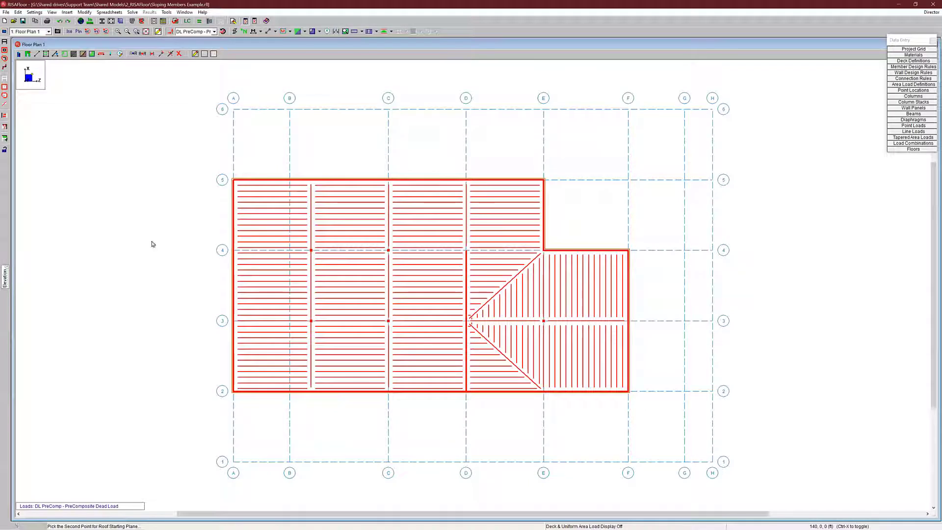
Step: Reset all Floor Plan 1 points to zero elevation and confirm the flat roof in 3D
click(55, 54)
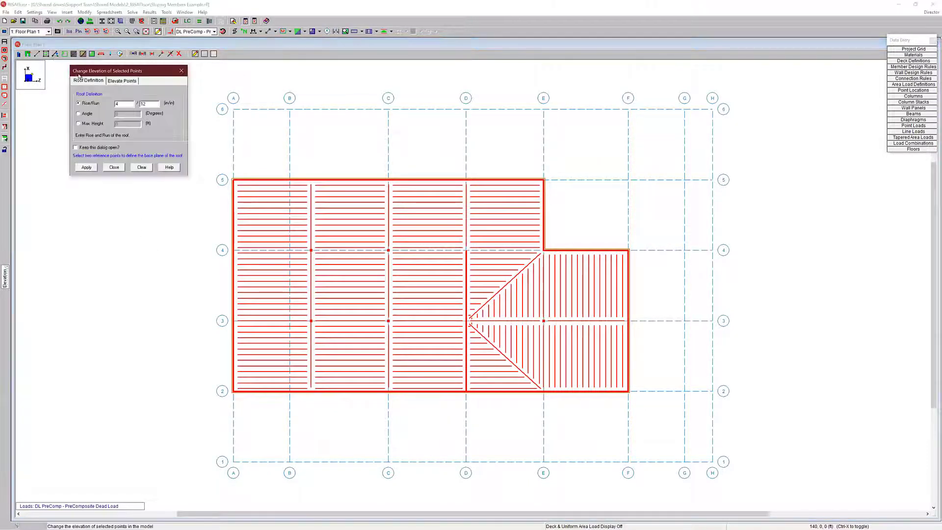
click(120, 82)
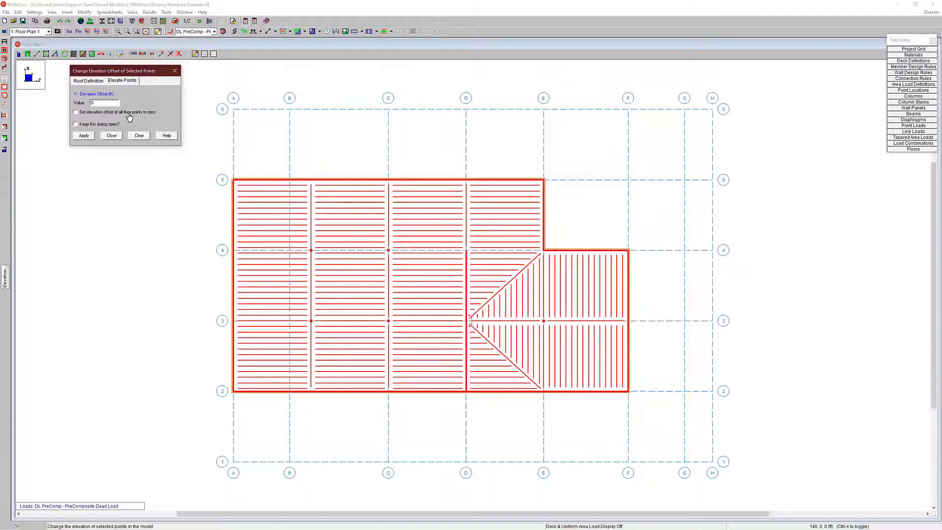
click(87, 115)
click(84, 136)
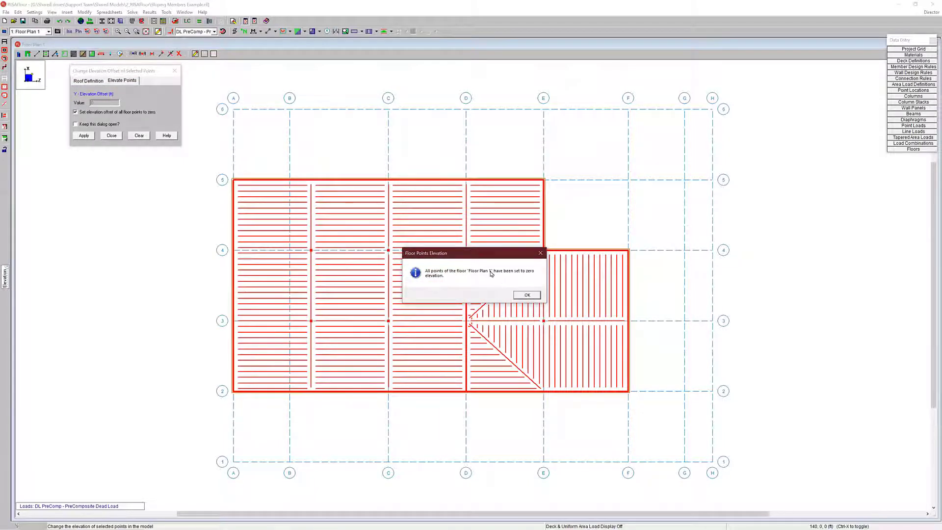
click(526, 295)
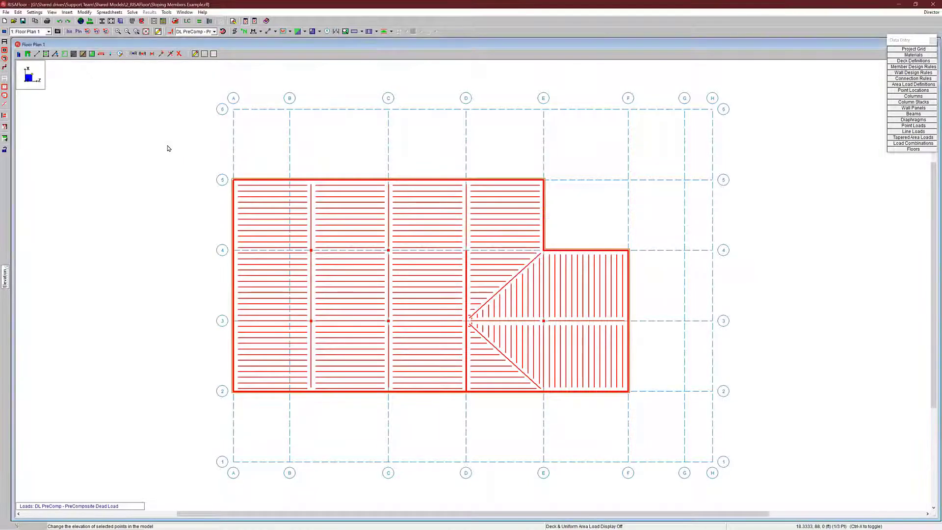
click(69, 32)
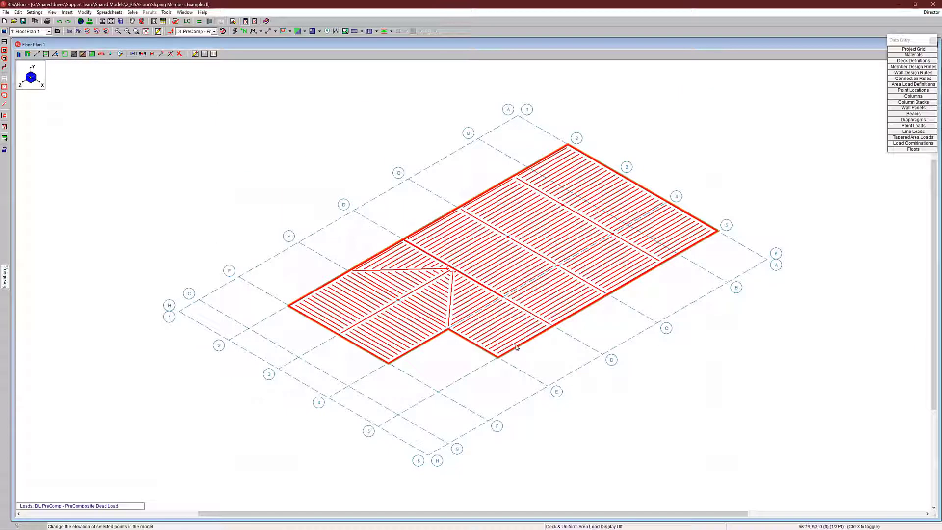
Step: Back in plan view, retrieve the saved C–E bays selection state
click(78, 32)
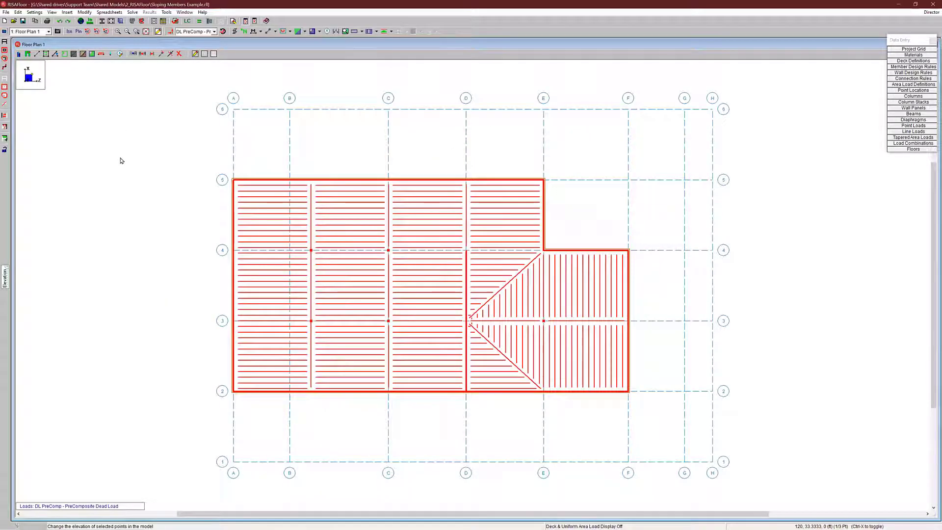
click(5, 139)
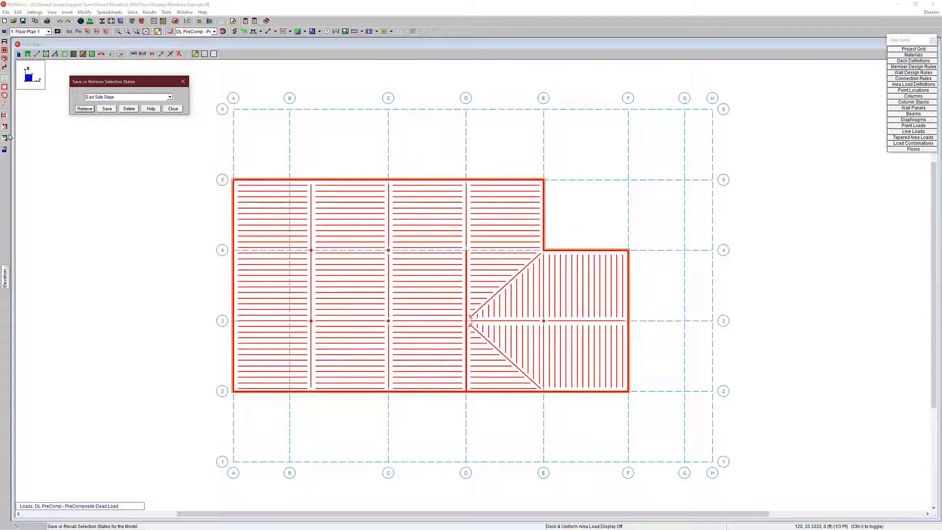
click(119, 98)
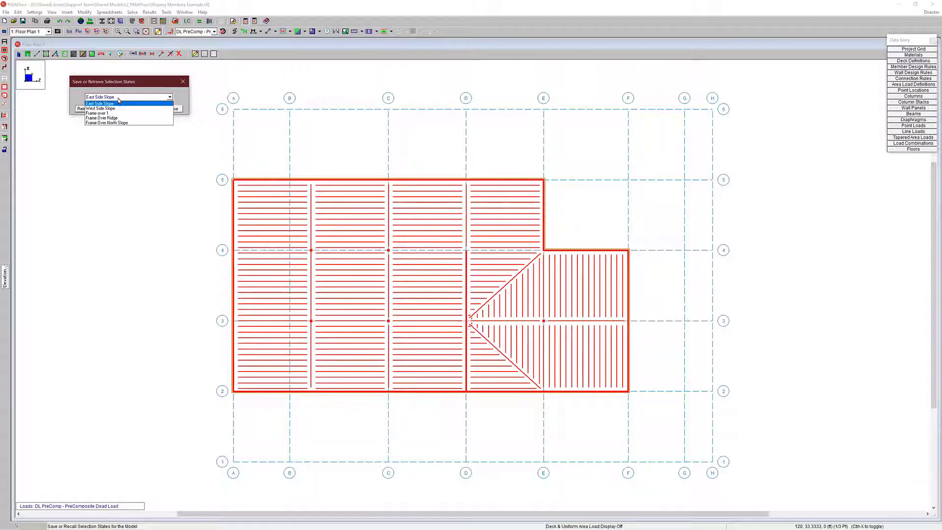
click(100, 108)
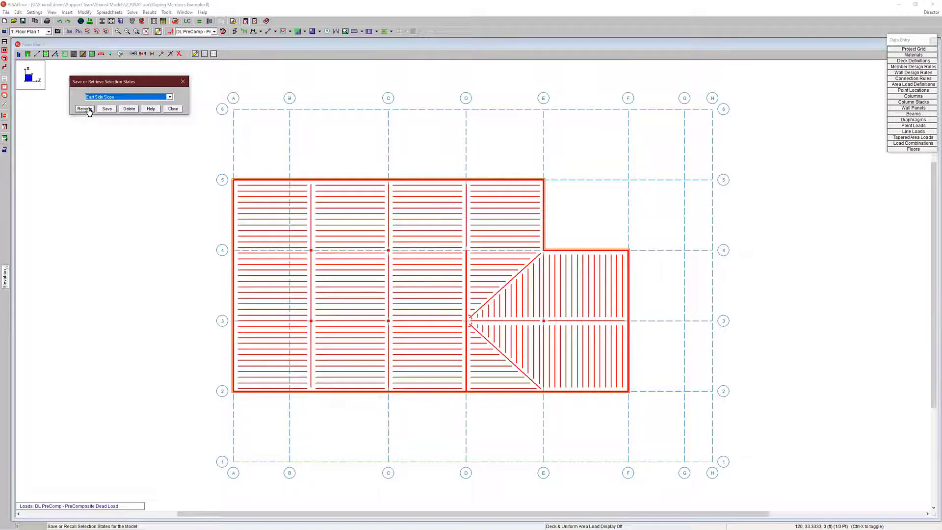
click(82, 108)
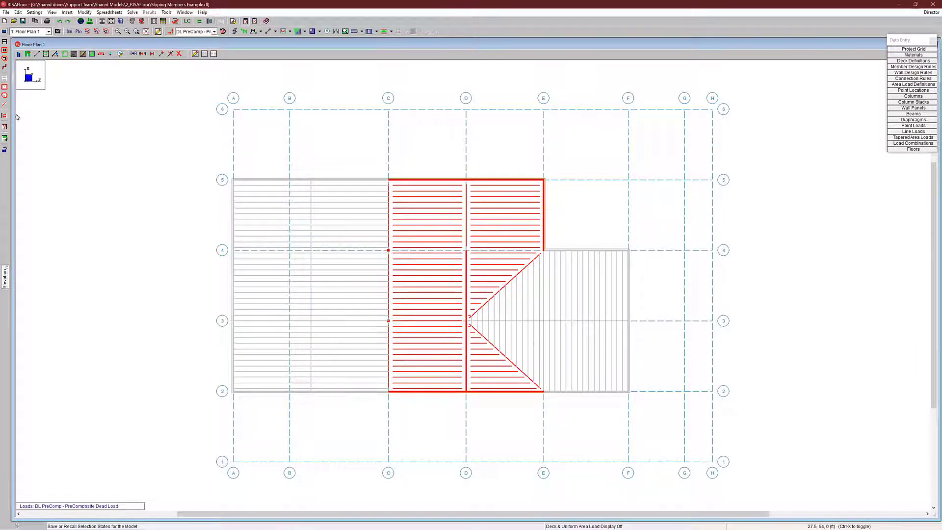
Step: Retrieve the West Side Slope selection state instead
click(4, 137)
click(59, 74)
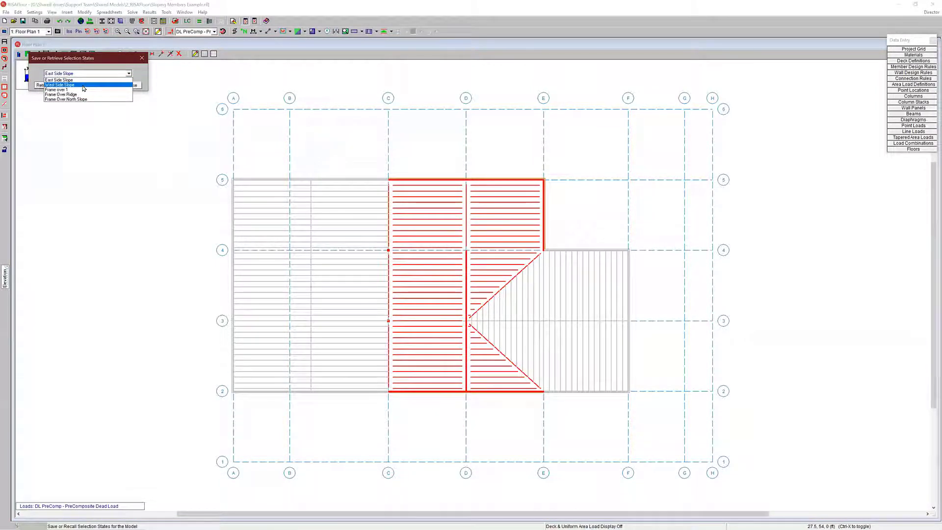
click(84, 85)
click(43, 86)
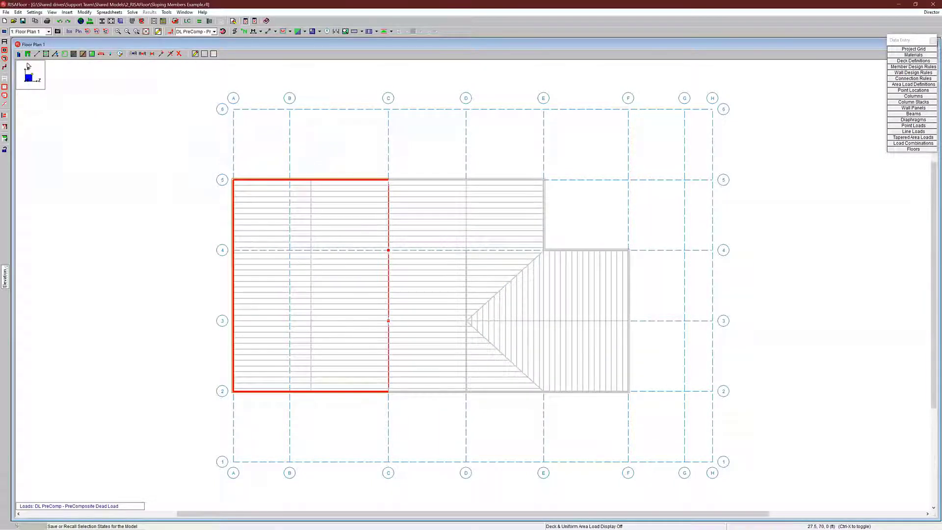
Step: Box-select the west-bay members from A-6 to C-1 and open Roof Definition elevation settings
click(5, 50)
drag(210, 156, 390, 430)
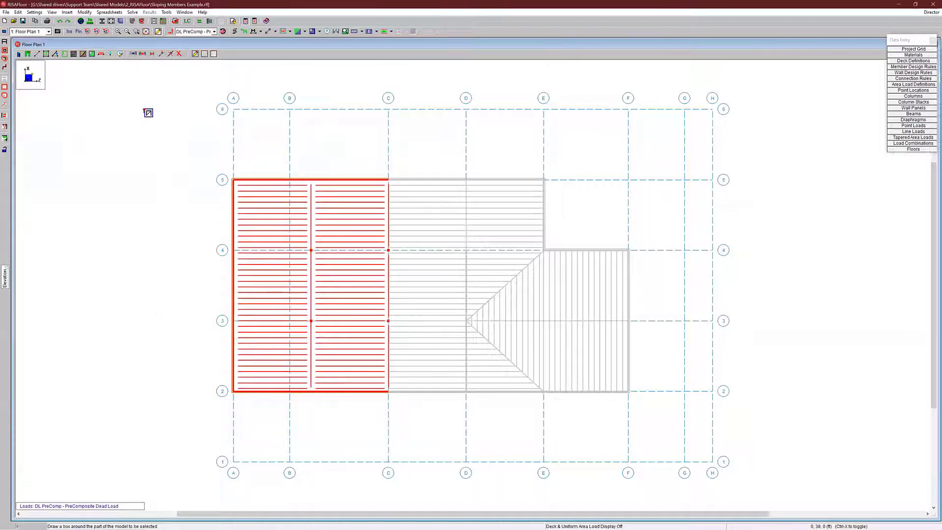
right_click(127, 234)
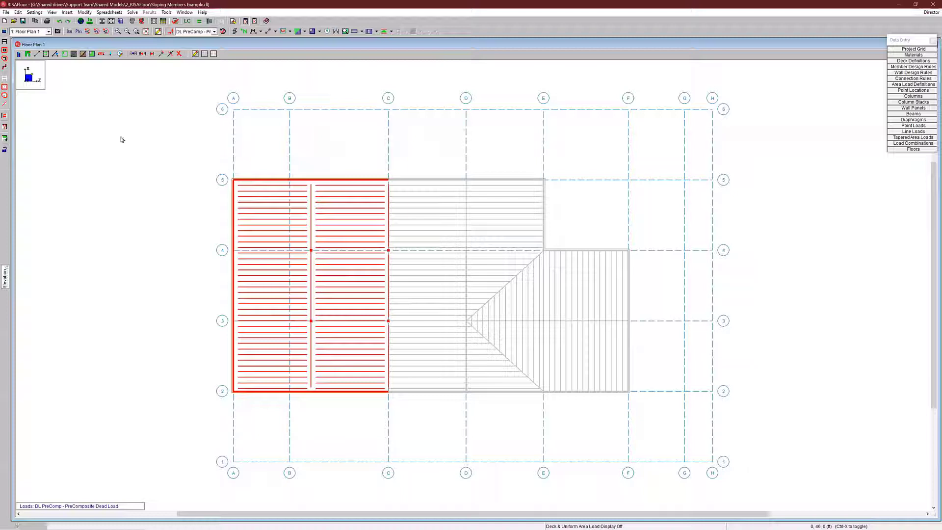
click(56, 55)
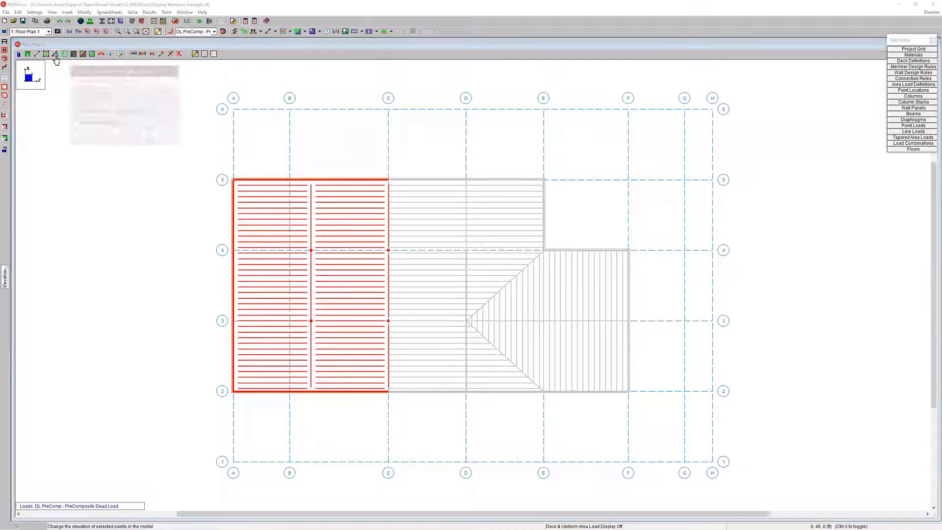
click(89, 81)
Step: Apply the 4/12 slope and pick the first roof-plane point on grid line A
drag(99, 72, 91, 76)
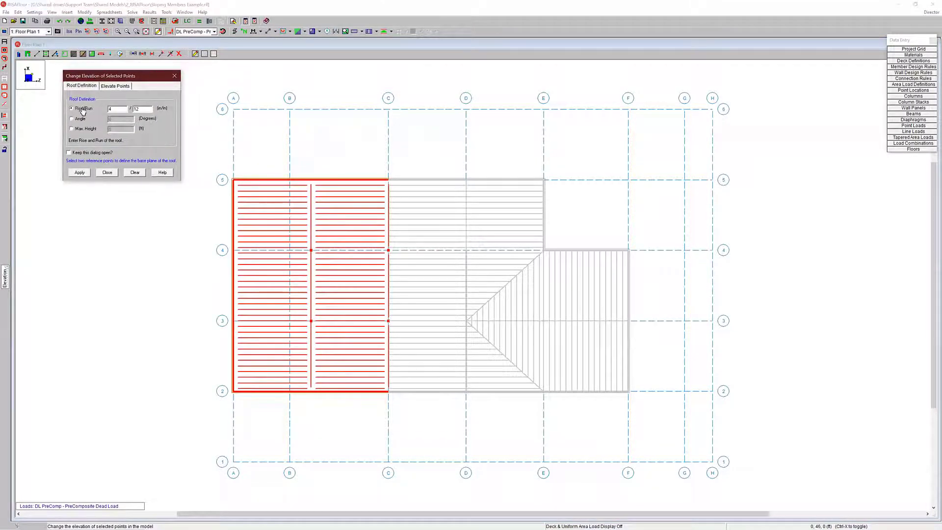
click(87, 175)
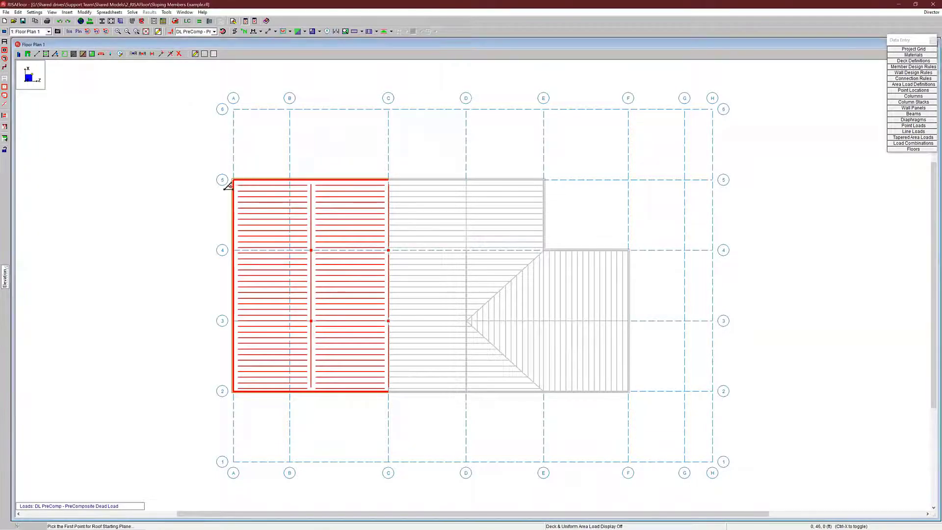
click(234, 196)
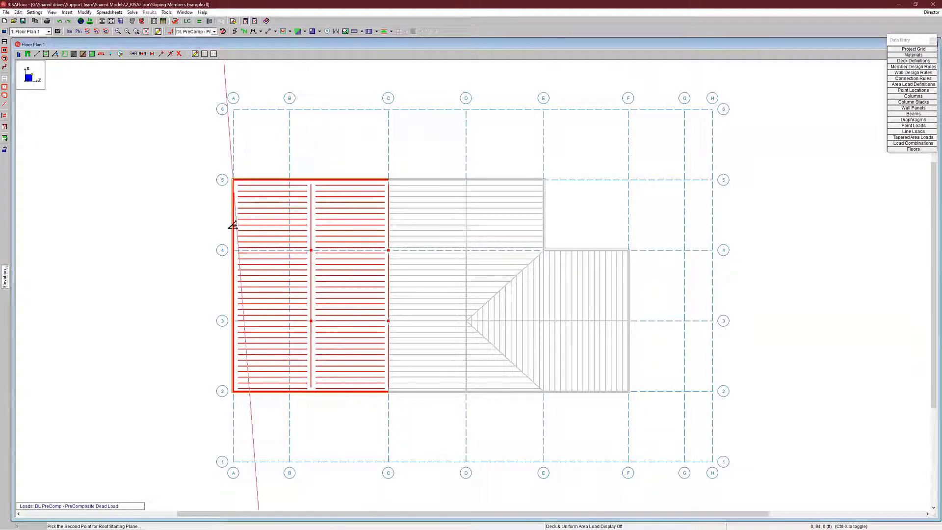
Step: Show the whole model as rendered members in isometric 3D to check the west-bay slope
click(69, 31)
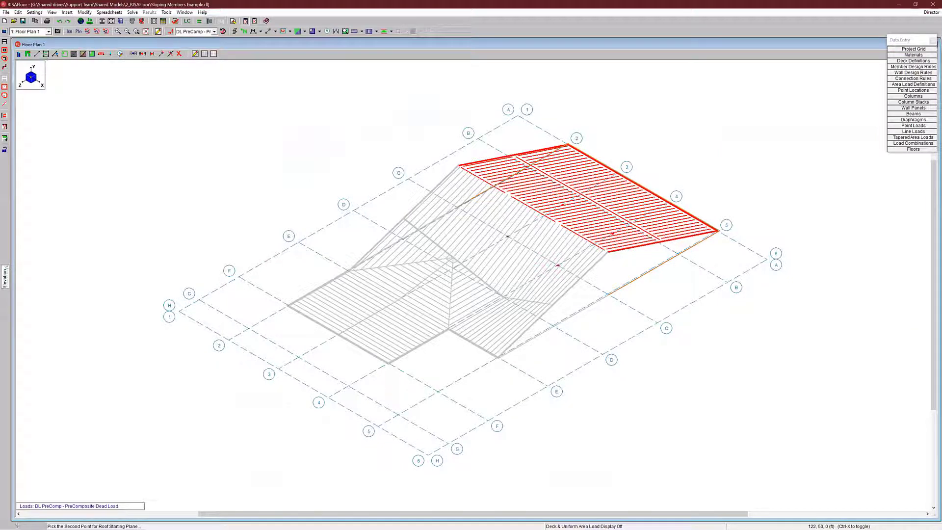
click(5, 43)
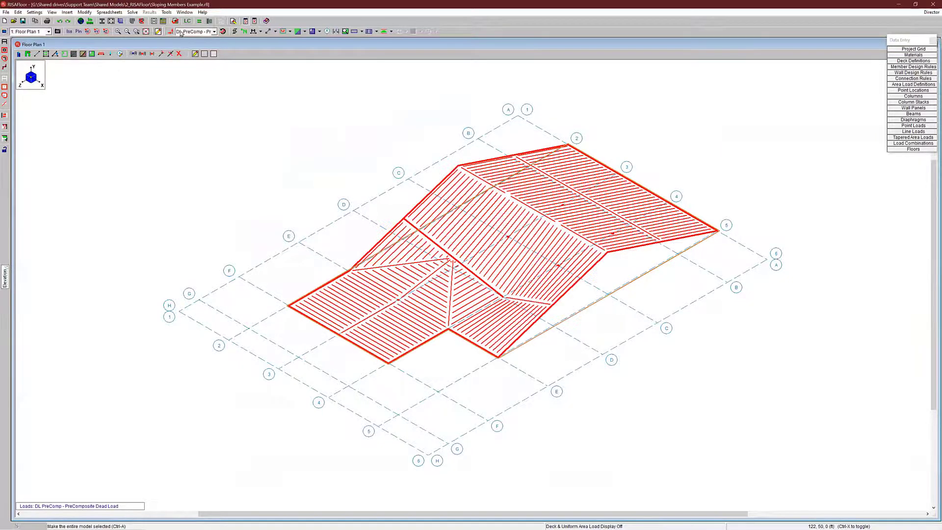
click(235, 32)
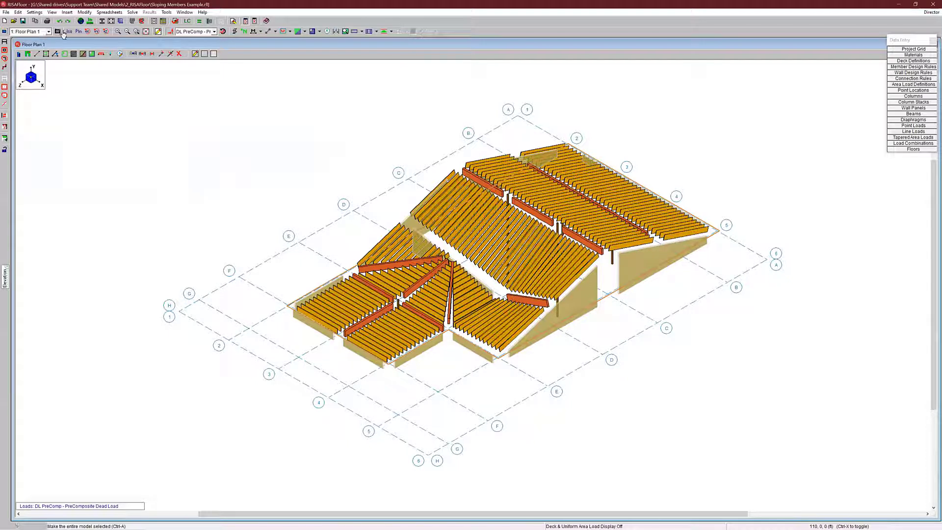
Step: Take another quick iso look, return to plan, and select the entire model
click(78, 31)
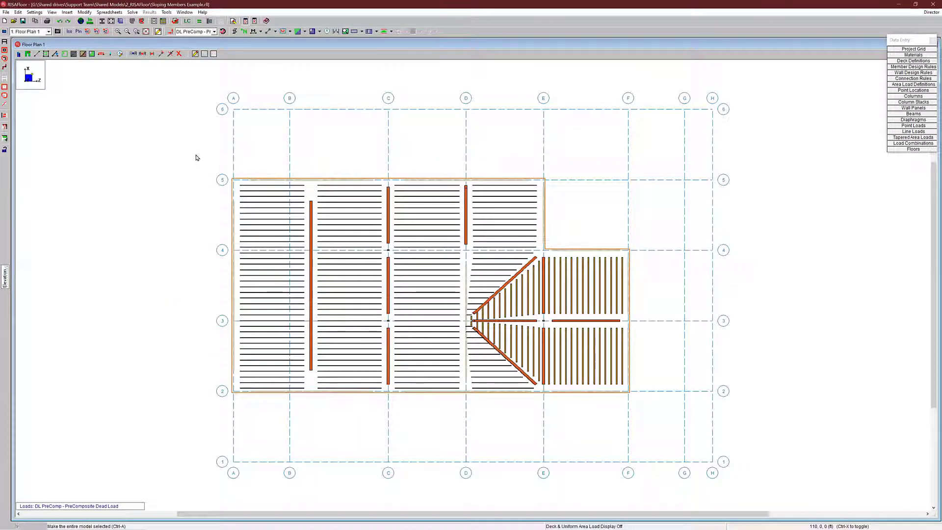
click(69, 33)
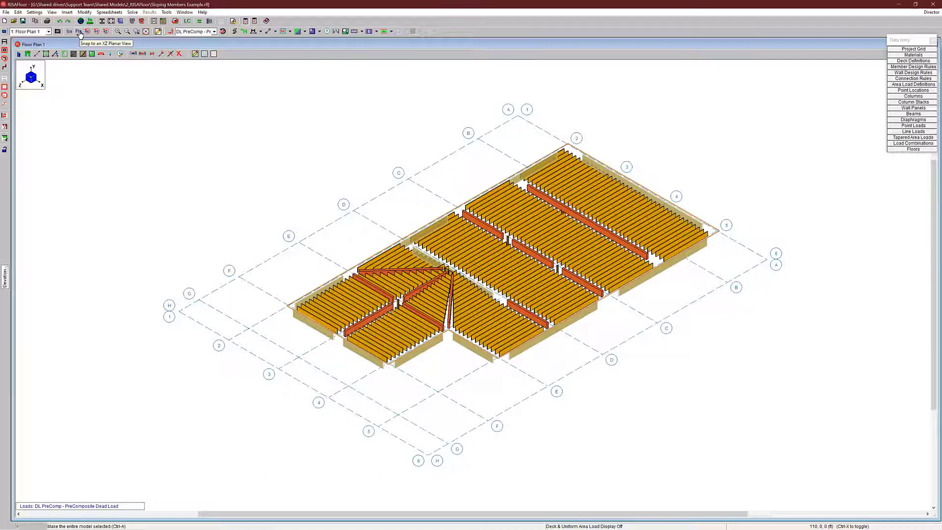
click(79, 32)
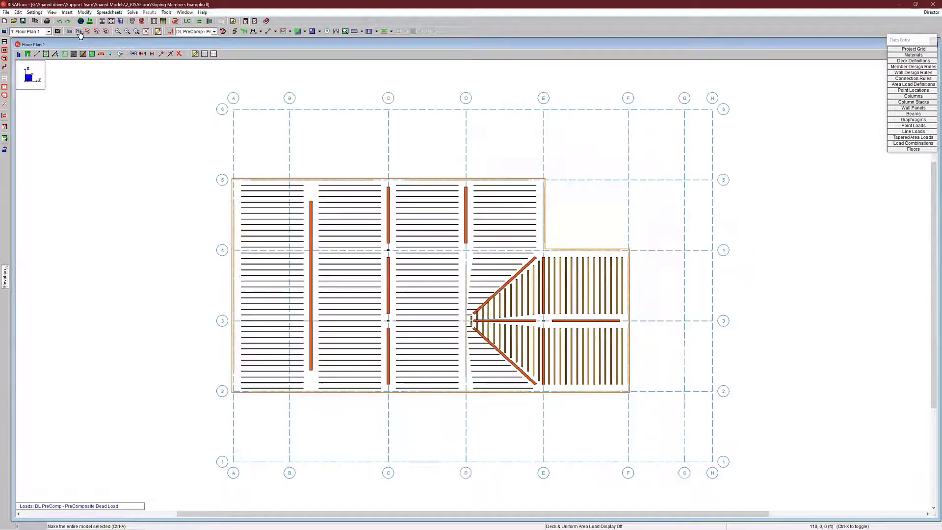
click(235, 32)
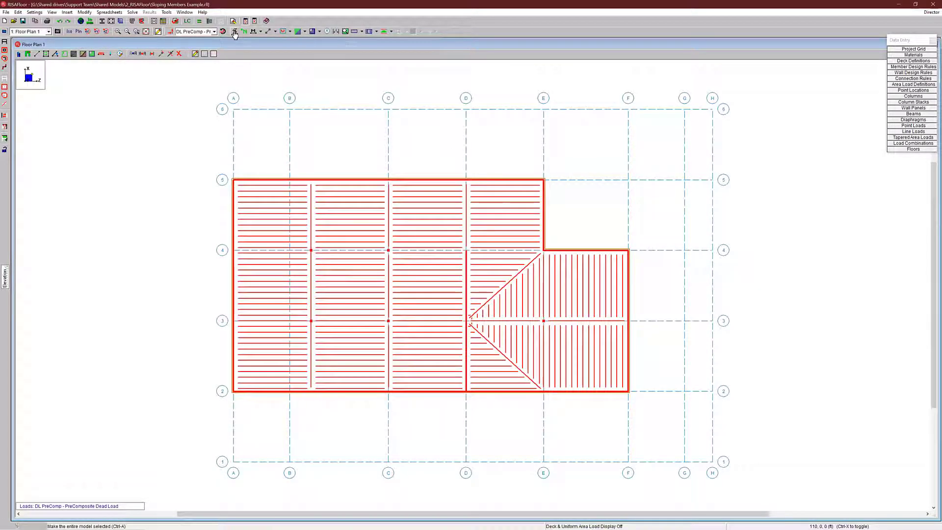
Step: Retrieve East Side Slope, apply the 4/12 roof slope, and pick the first base point on grid E
click(4, 139)
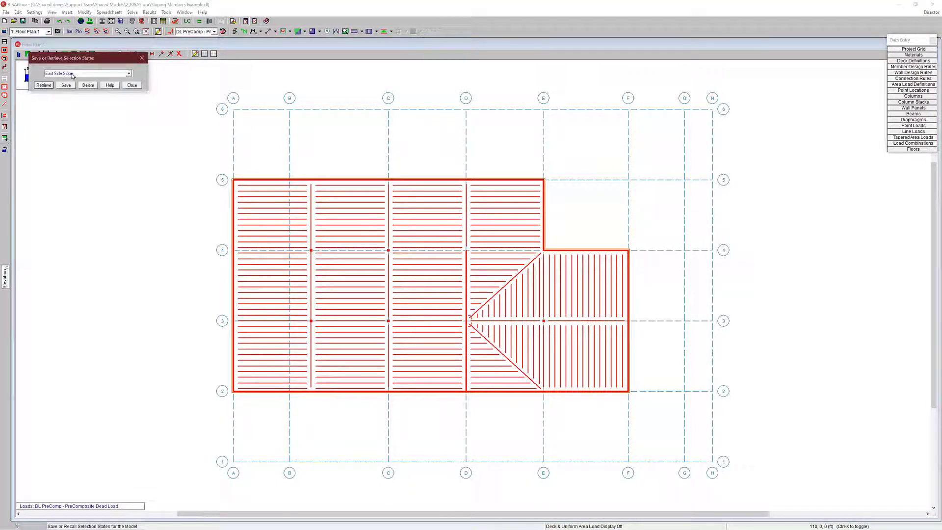
click(43, 86)
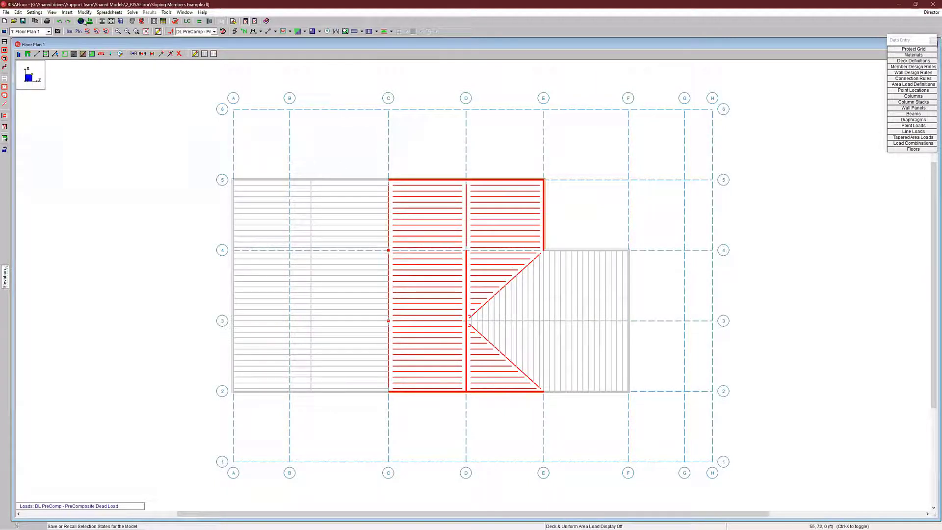
click(55, 54)
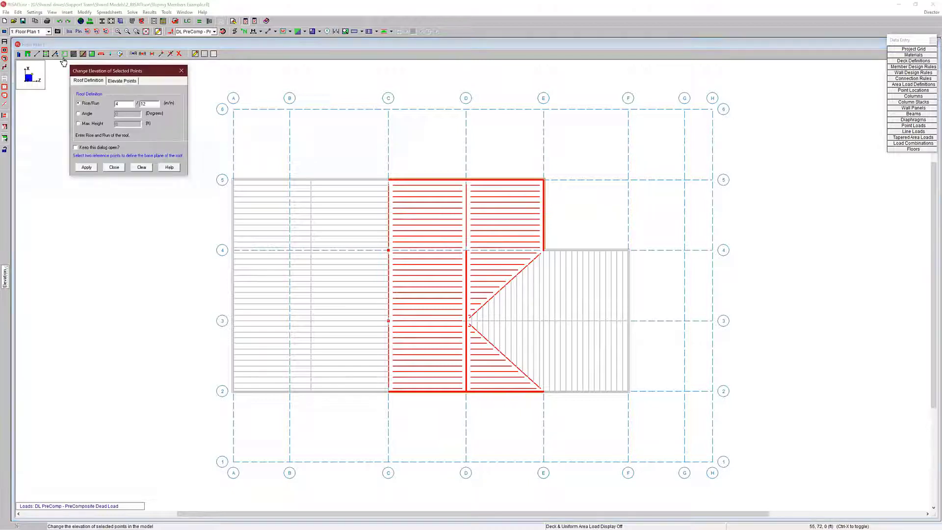
click(88, 169)
click(542, 180)
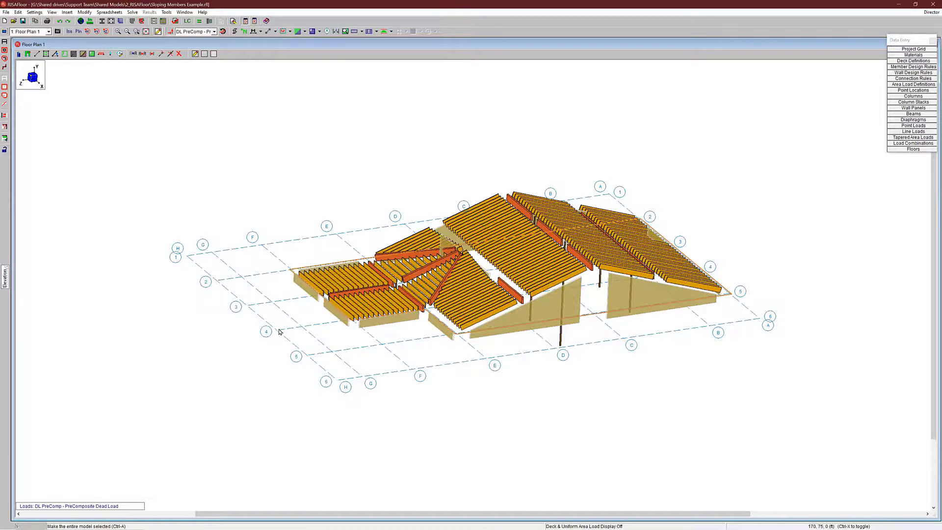
Step: Tilt and spin the 3D model to inspect both C–E roof slopes, then return to plan view
key(shift+Down)
key(shift+Down)
key(shift+Left)
key(shift+Left)
key(shift+Left)
key(shift+Left)
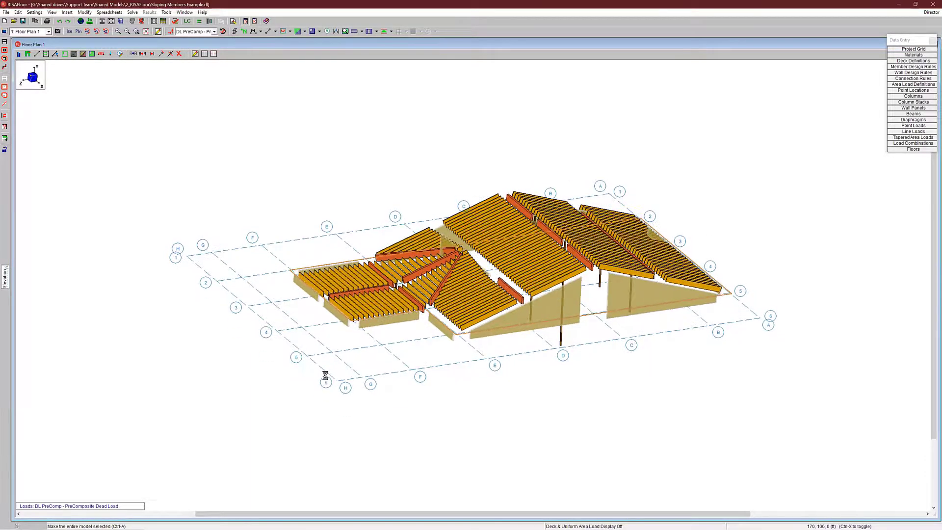
key(shift+Left)
key(shift+Left)
key(shift+Left)
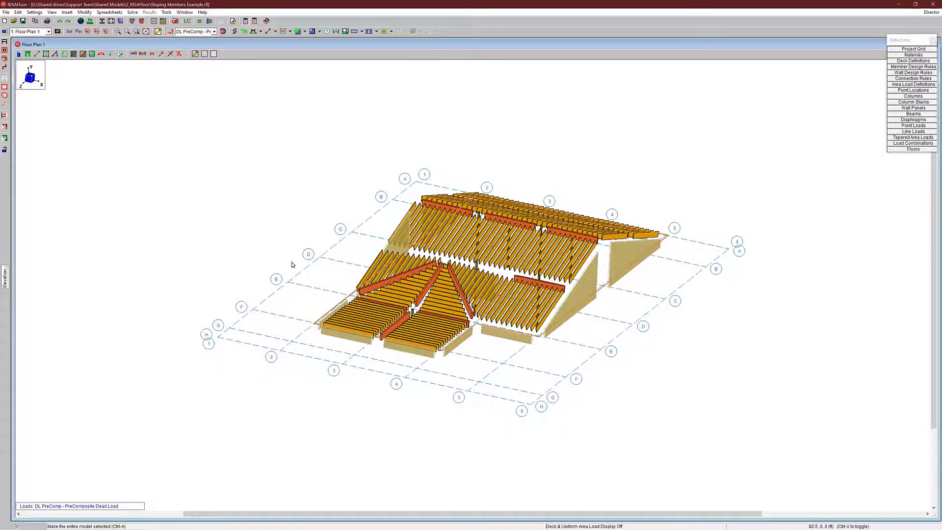
click(78, 32)
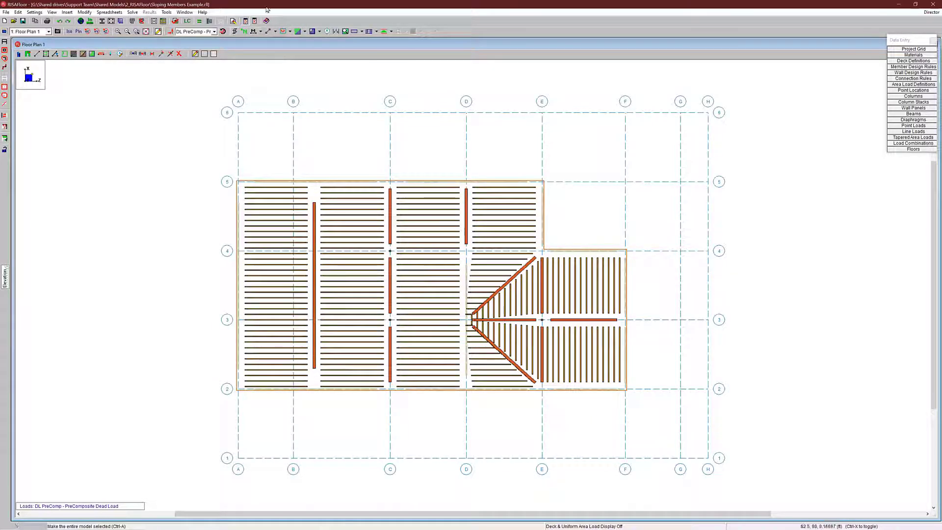
Step: Recall the saved 'Frame over 1' selection instead of the whole model, leaving point elevations unchanged
click(234, 31)
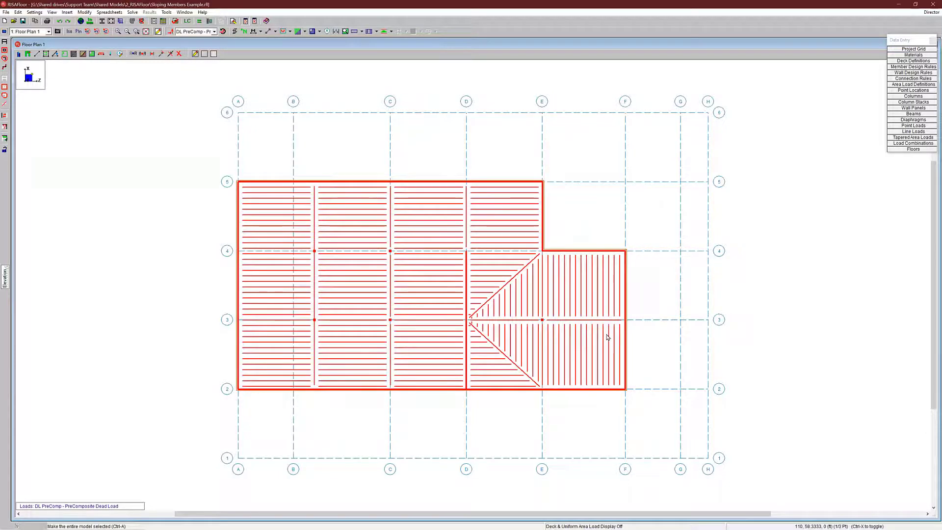
scroll(607, 337, up, 2)
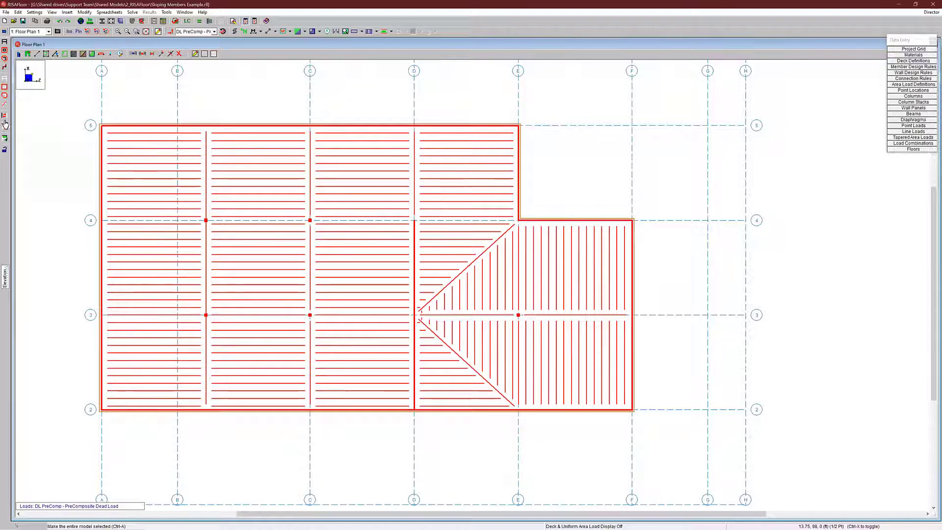
click(5, 140)
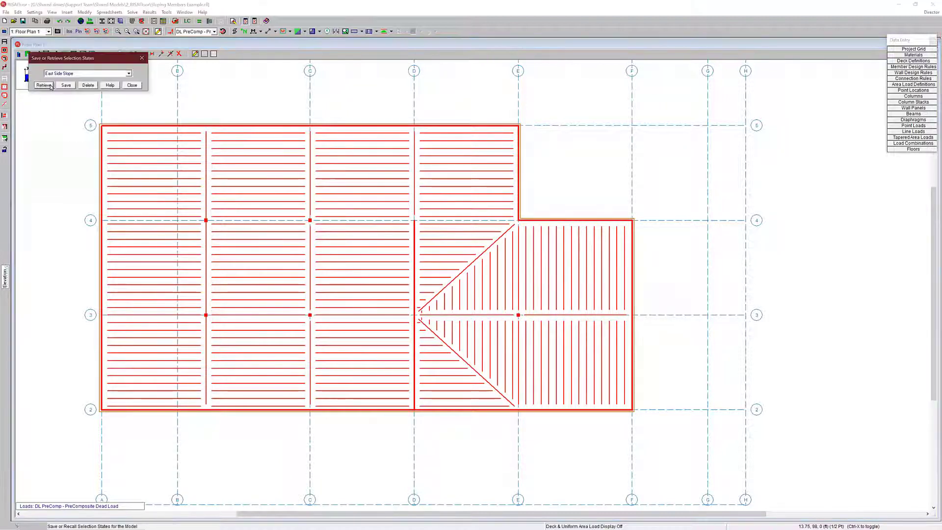
click(82, 73)
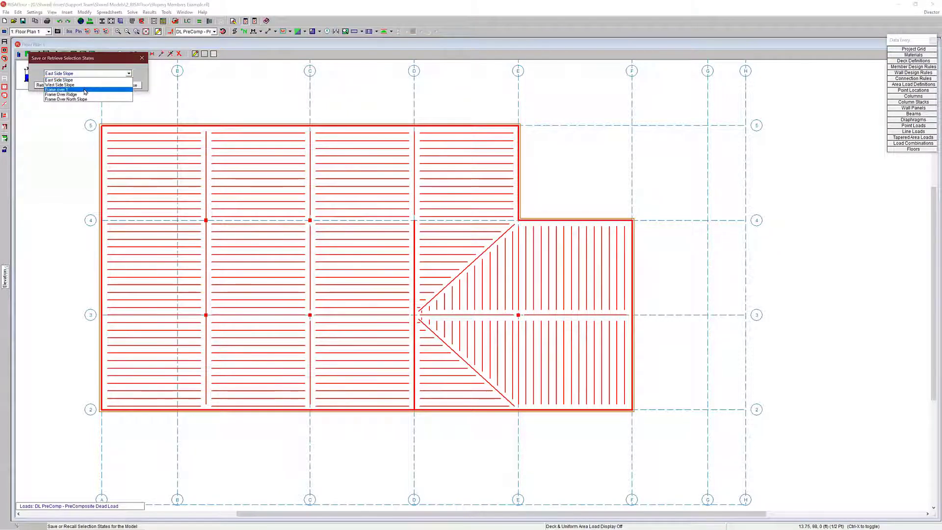
click(84, 90)
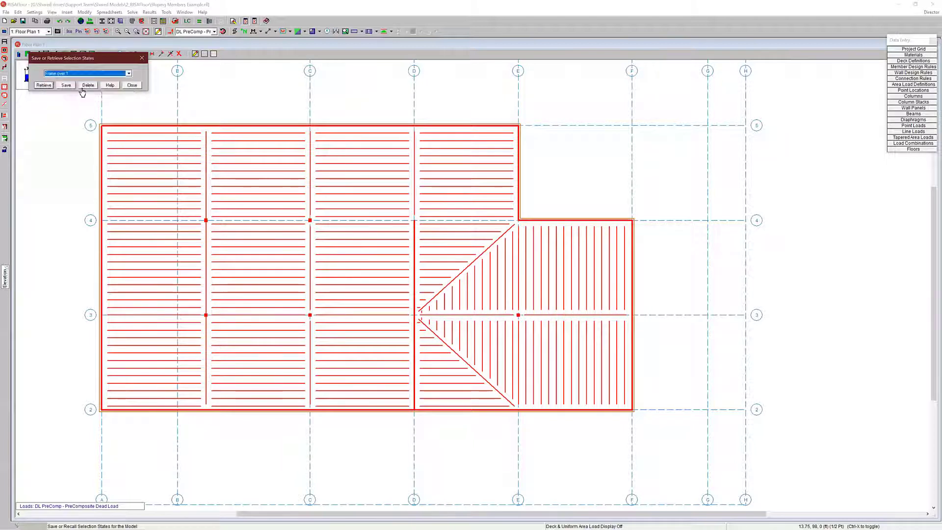
click(43, 85)
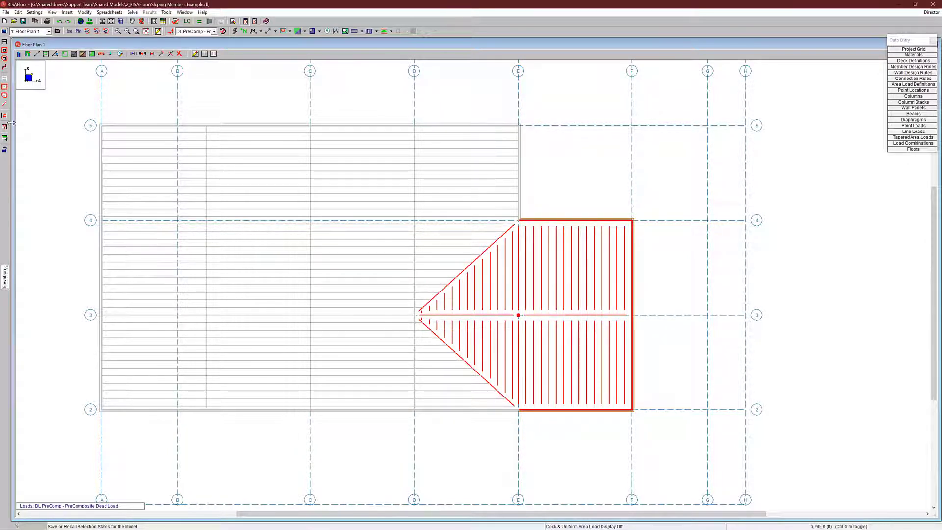
click(55, 54)
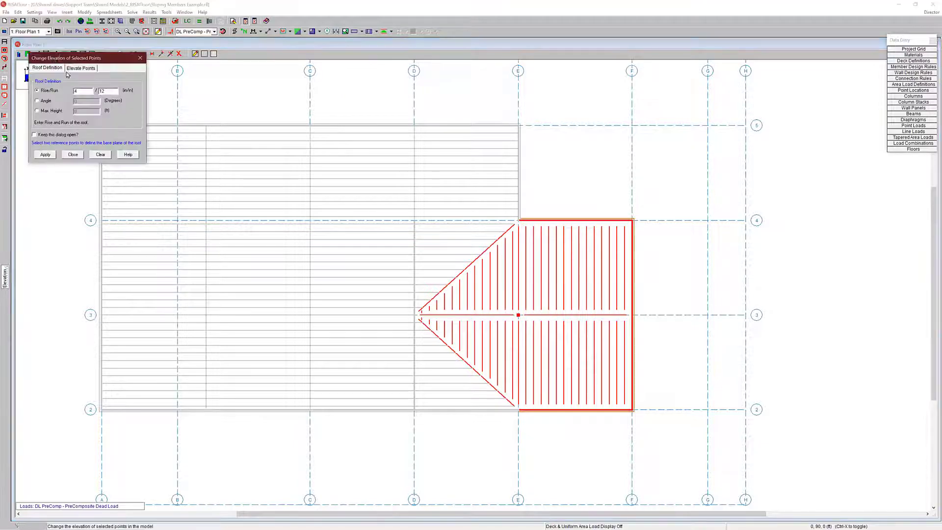
click(72, 155)
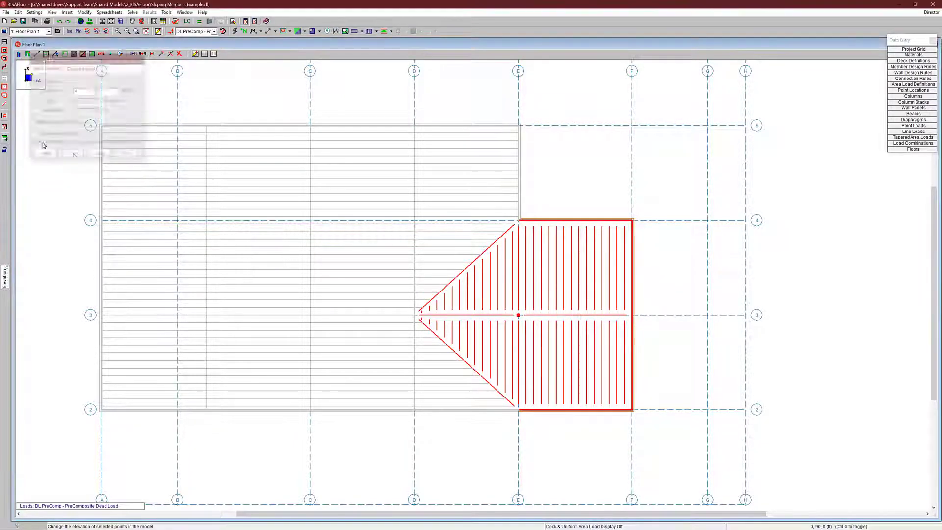
Step: Recall the saved 'Frame Over North Slope' selection
click(5, 138)
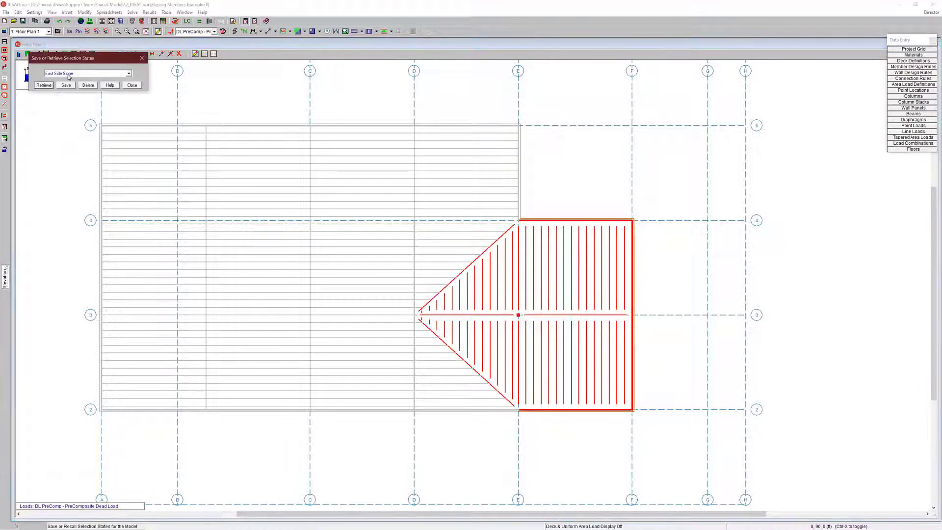
click(69, 75)
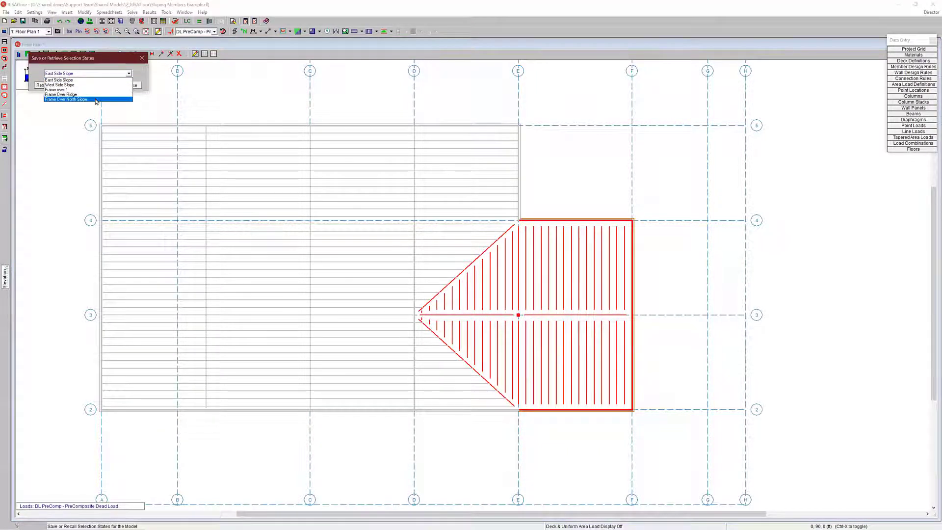
click(96, 100)
click(42, 85)
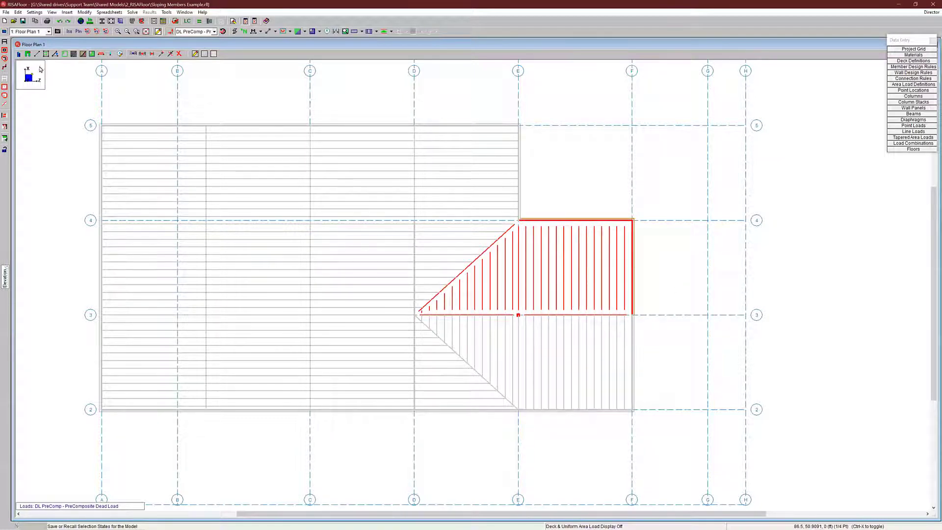
Step: Apply a 4/12 roof slope, with its low edge along grid line 4 starting at E/4
click(55, 54)
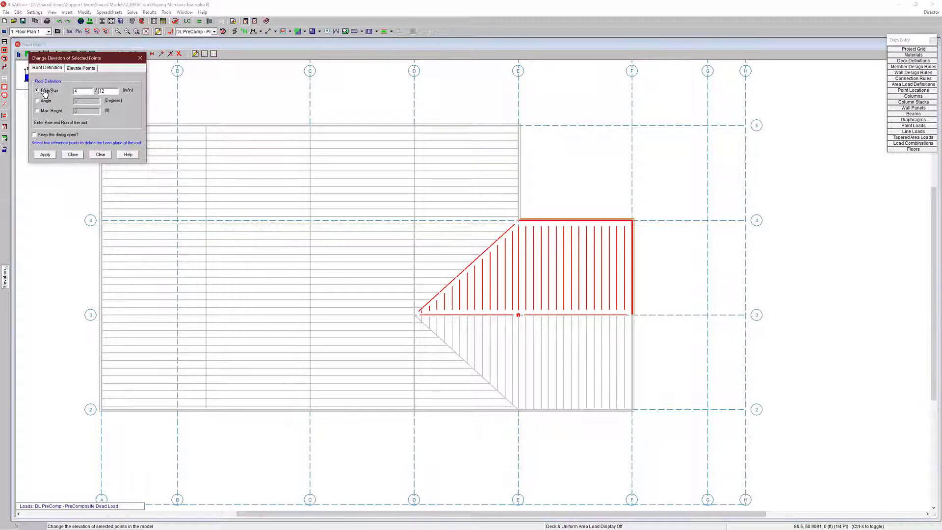
click(45, 155)
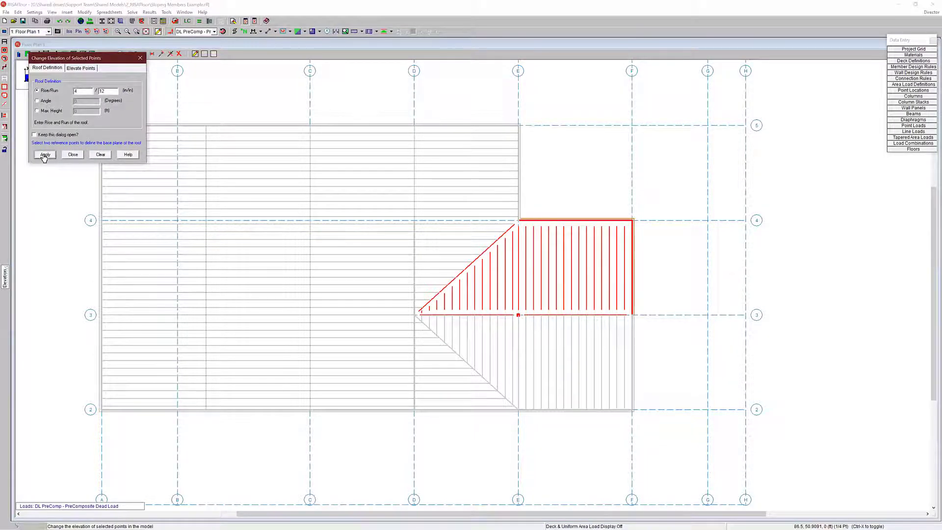
click(518, 220)
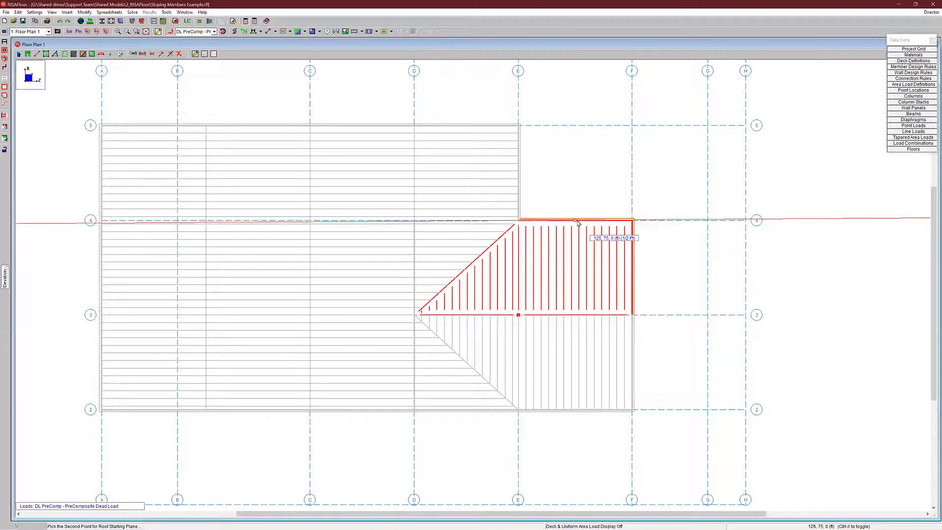
click(575, 219)
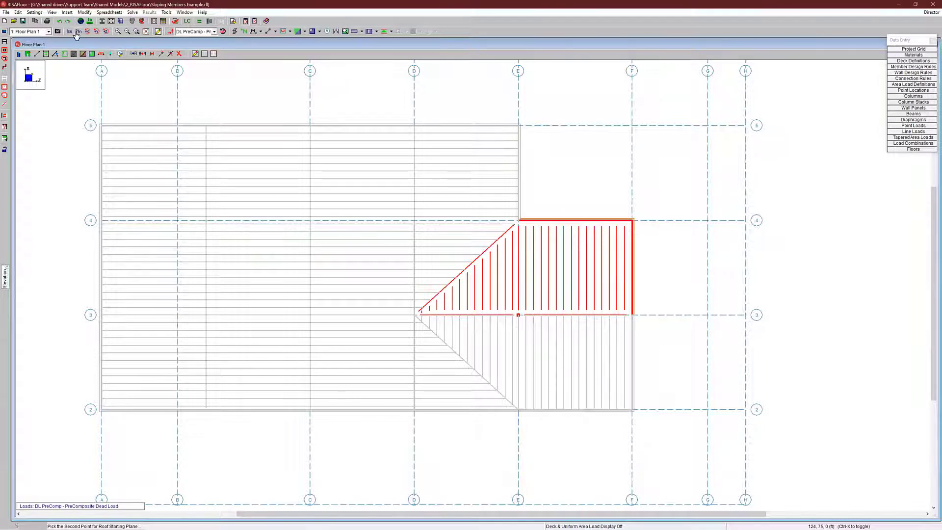
Step: Show the Full Model 3D view and zoom in on the north hip framing and diagonal hip
click(44, 33)
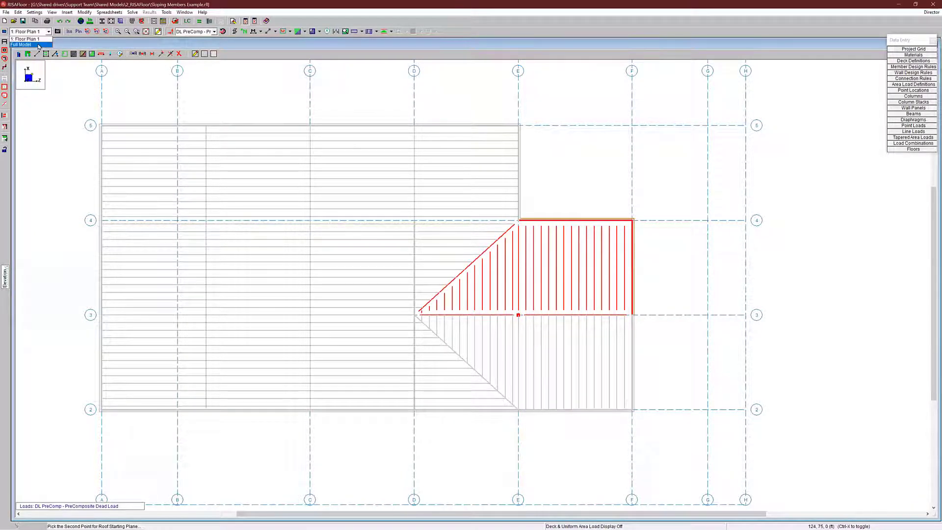
click(38, 45)
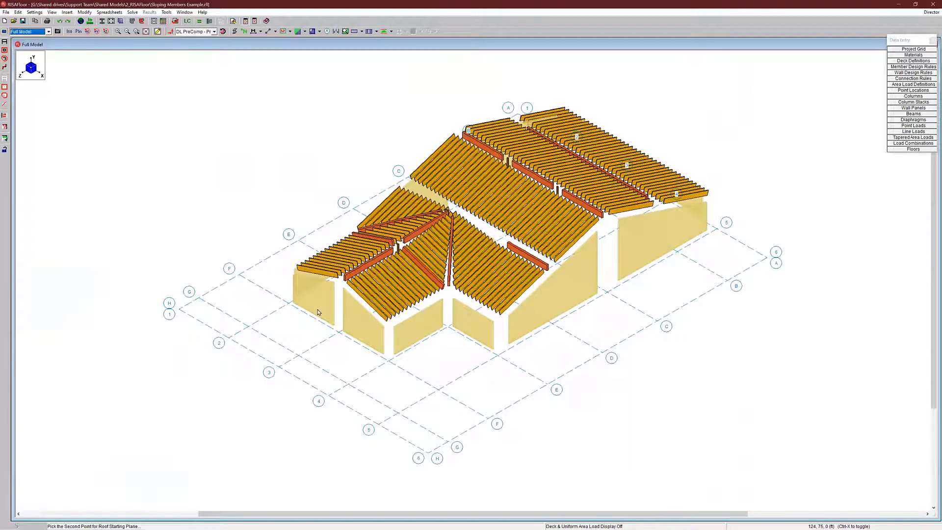
middle_drag(319, 302, 406, 212)
scroll(531, 312, up, 2)
scroll(513, 194, up, 3)
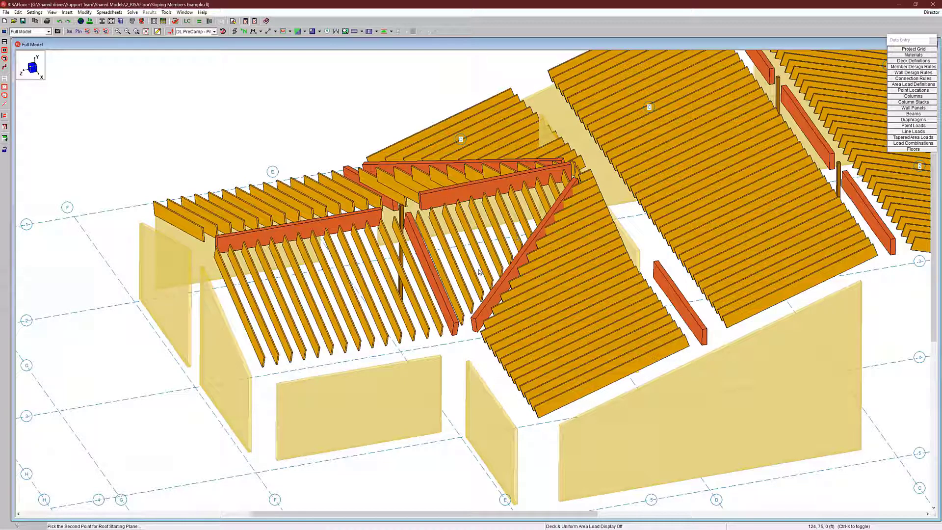
scroll(542, 272, up, 1)
scroll(398, 245, up, 1)
middle_drag(493, 190, 437, 244)
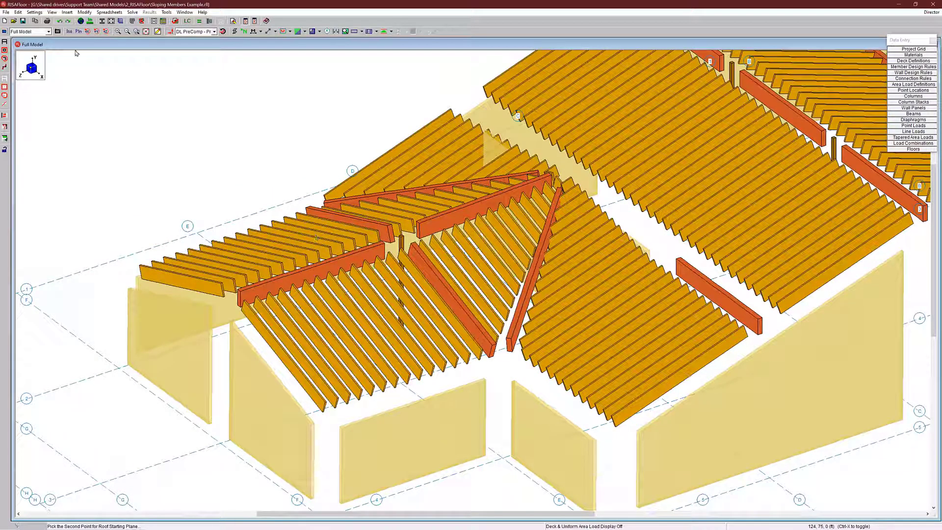
Step: Switch back to the '1: Floor Plan 1' view and pan across the plan
click(31, 31)
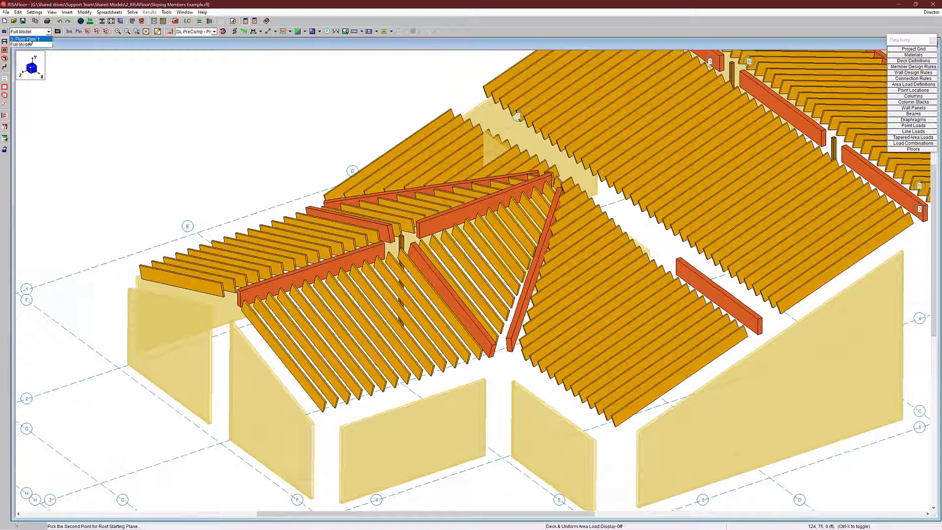
click(29, 39)
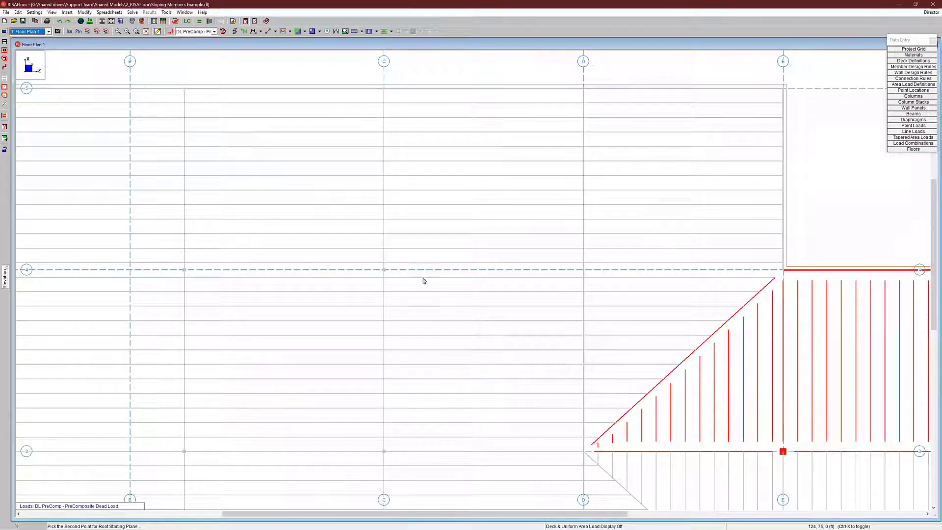
middle_drag(584, 364, 363, 248)
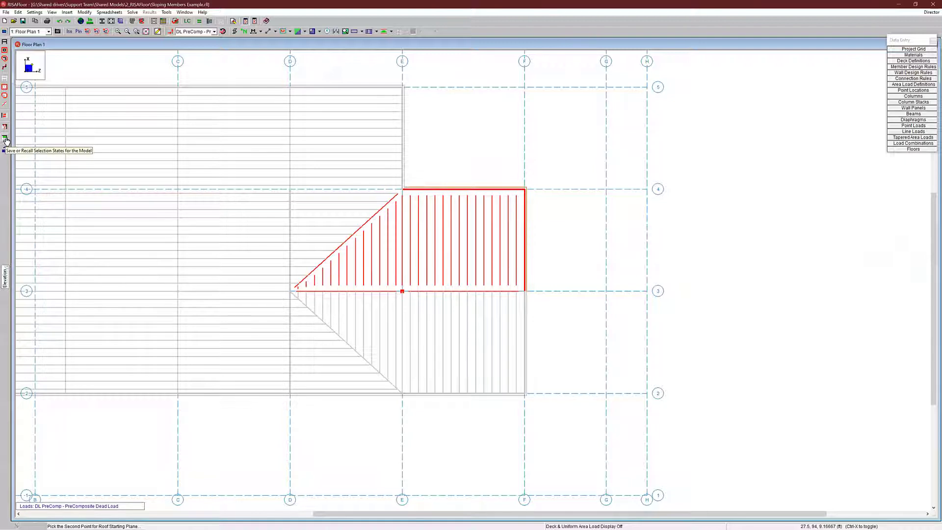
Step: Recall the 'Frame Over Ridge' selection and zoom in to check the D/3 beam end elevation
click(5, 139)
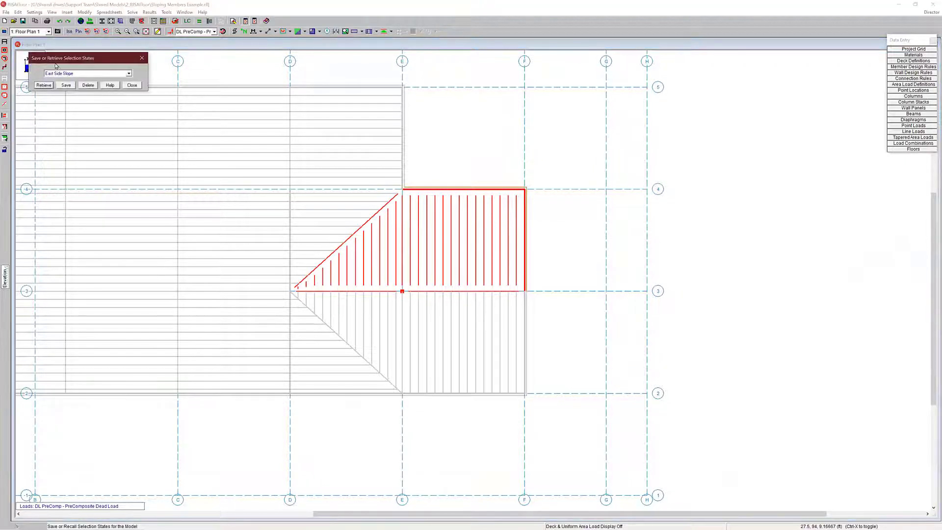
click(73, 75)
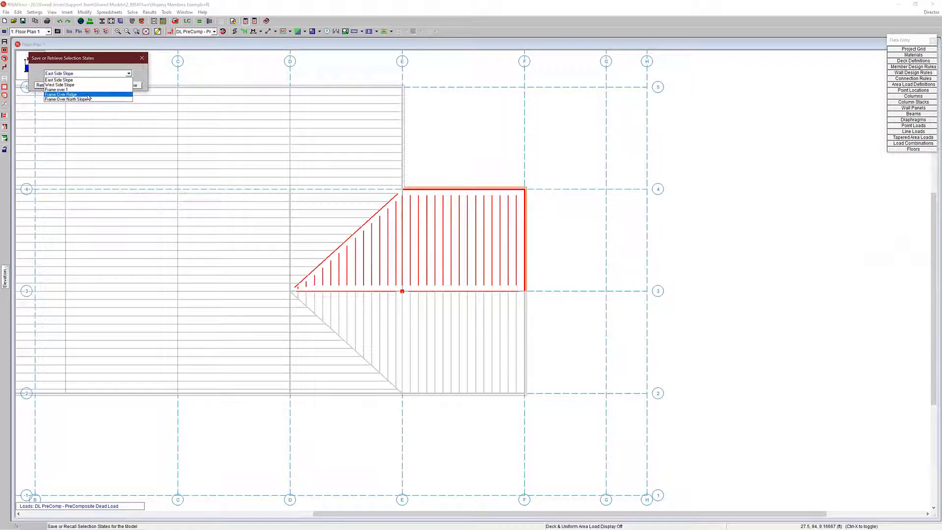
click(88, 95)
click(40, 85)
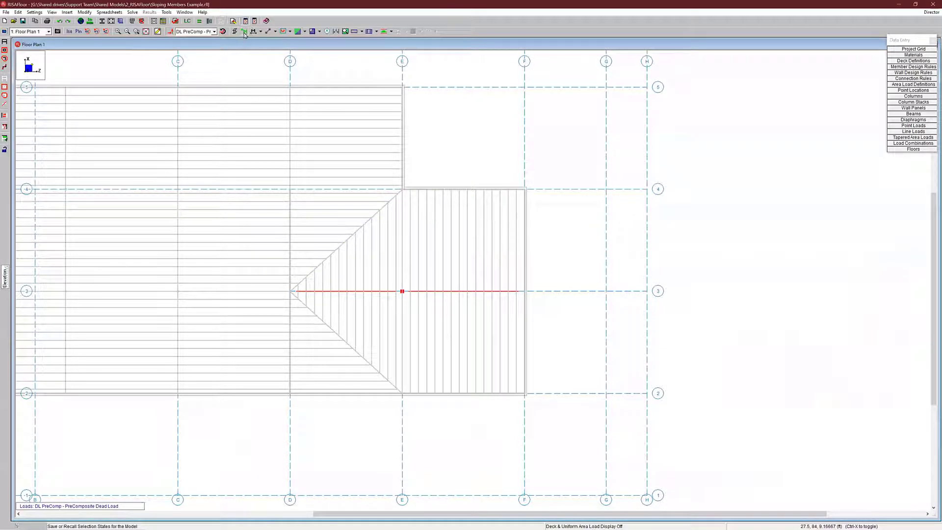
scroll(509, 298, up, 1)
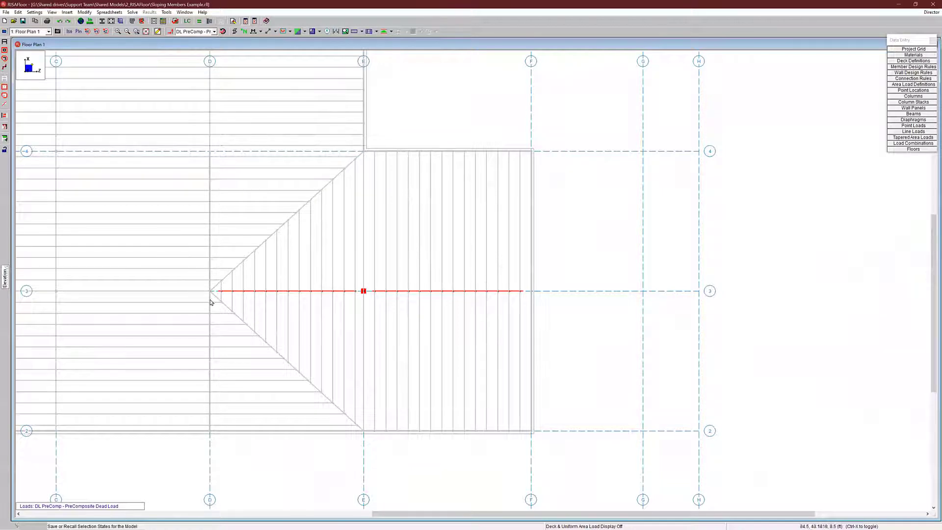
mouse_move(212, 294)
Step: Show the drawing toolbar and switch the elevation dialog to offsetting the selected points
key(ctrl+d)
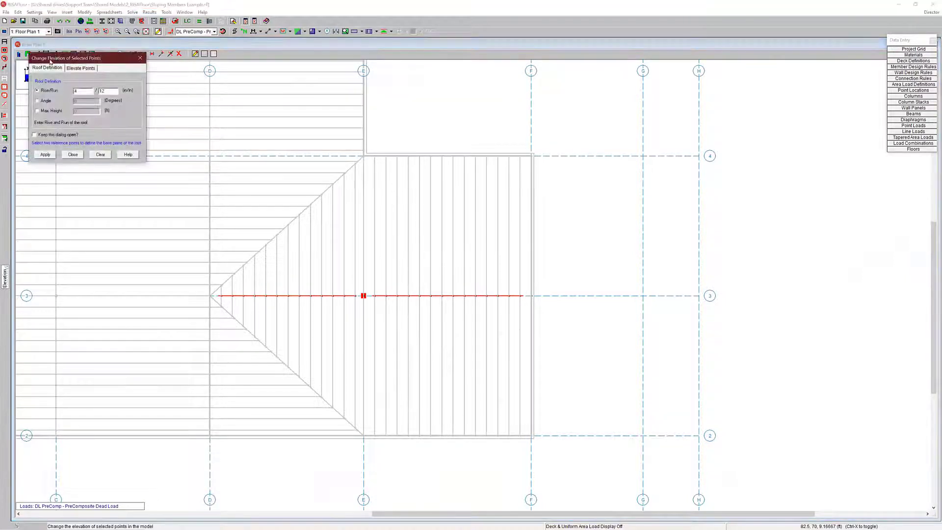
click(83, 68)
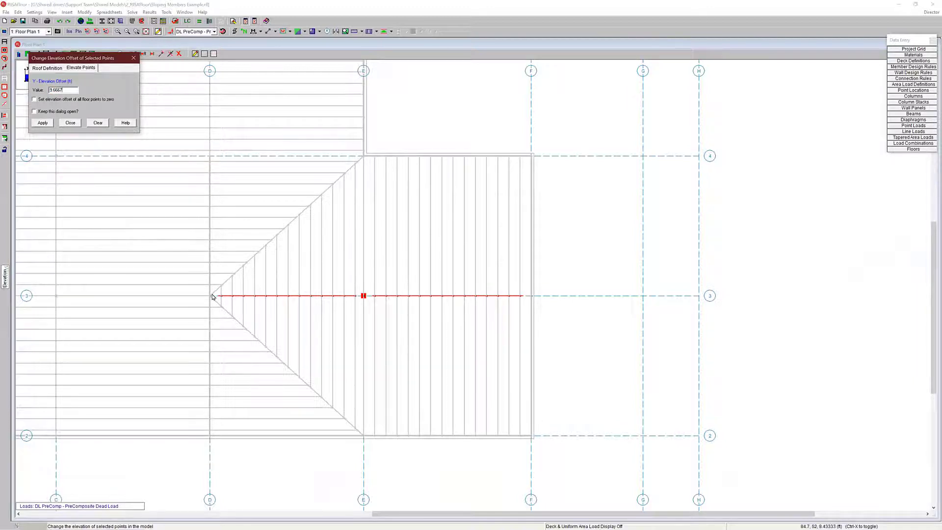
mouse_move(212, 300)
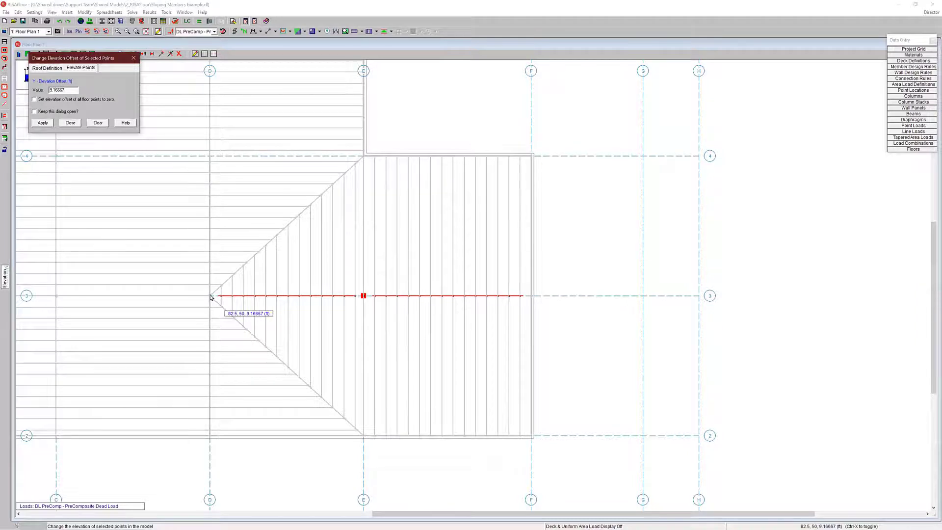
Step: Start a roof plane at grid E/5, then recall the 'Frame Over Ridge' selection
click(43, 122)
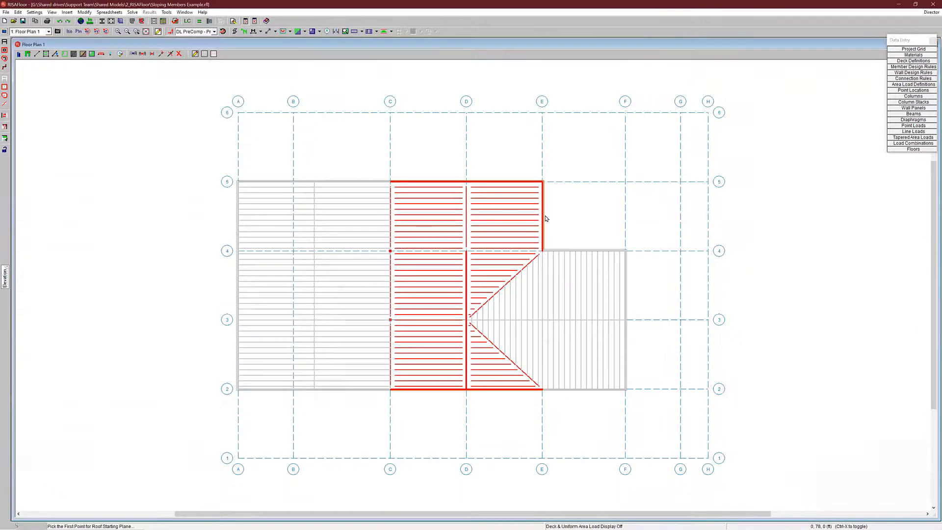
click(540, 179)
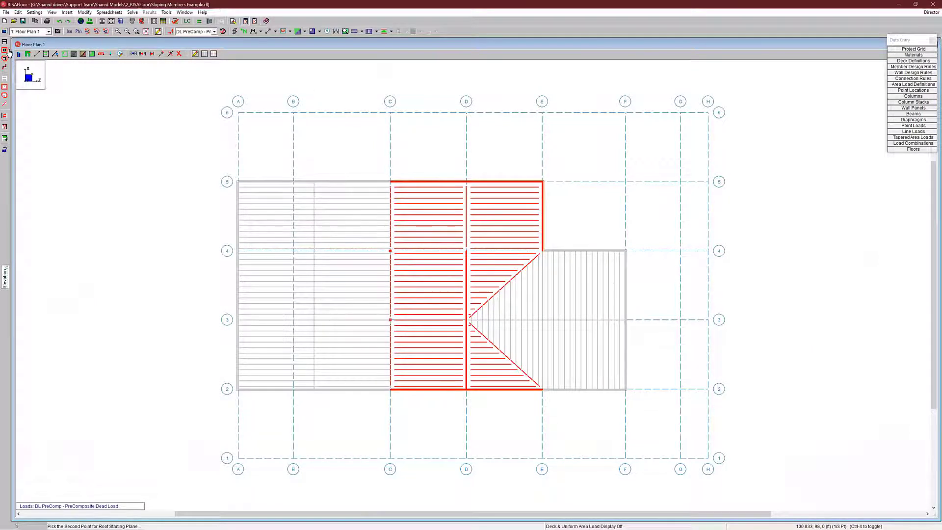
click(4, 139)
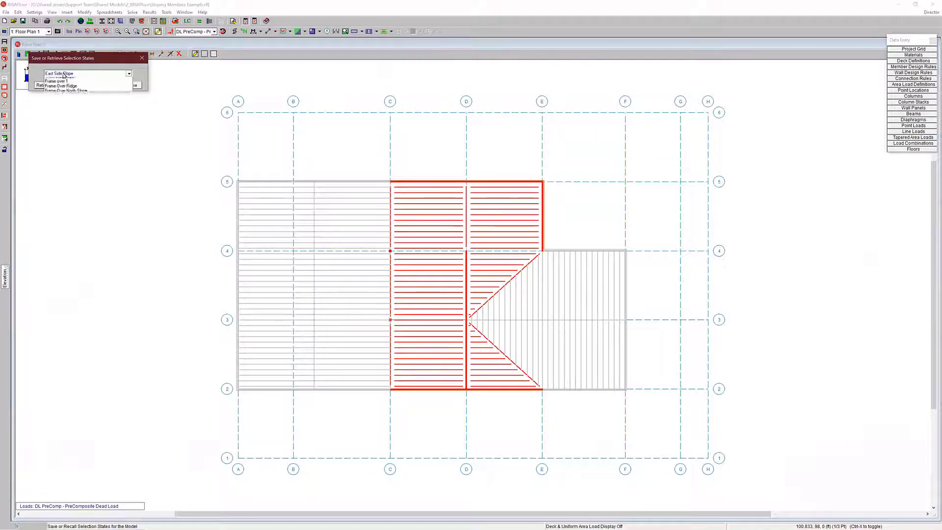
click(98, 73)
click(101, 96)
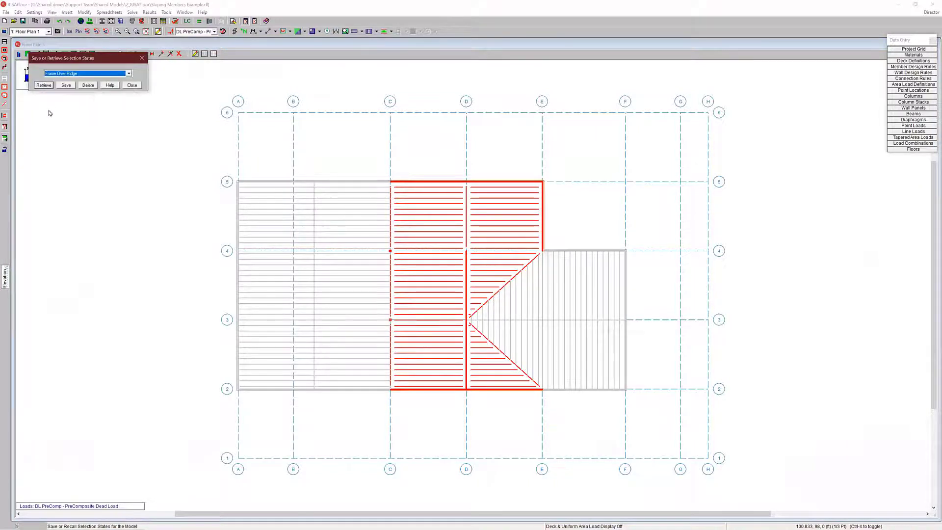
click(39, 85)
Step: Raise the selected ridge beam points to a 9.16667 ft elevation
scroll(644, 329, up, 3)
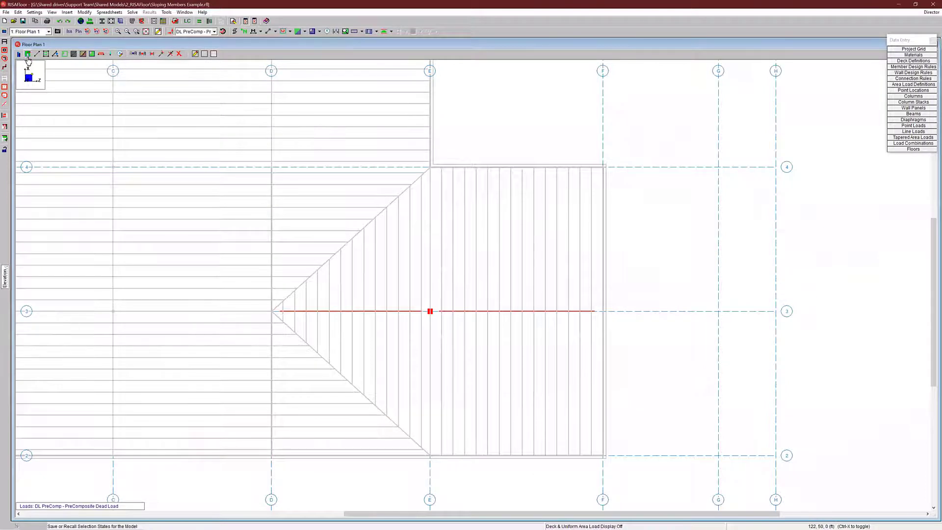
click(55, 54)
click(75, 69)
drag(57, 89, 43, 90)
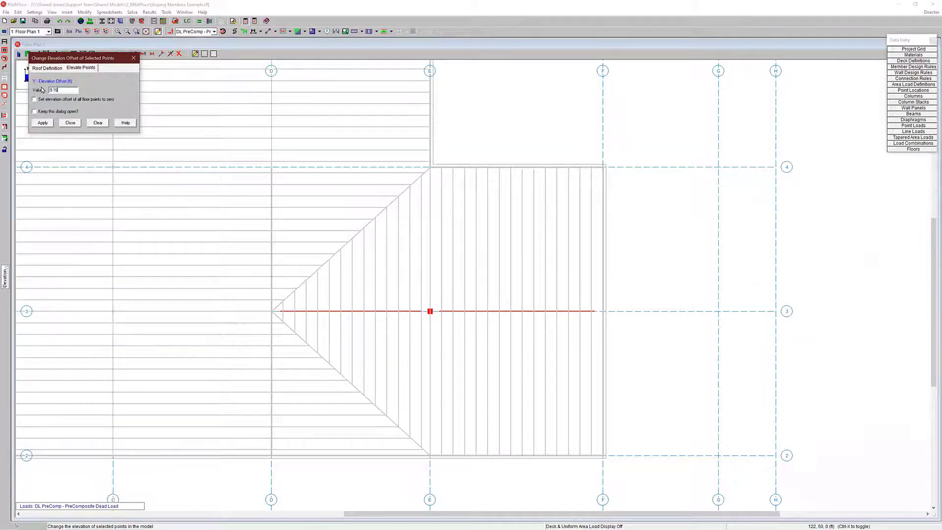
click(42, 123)
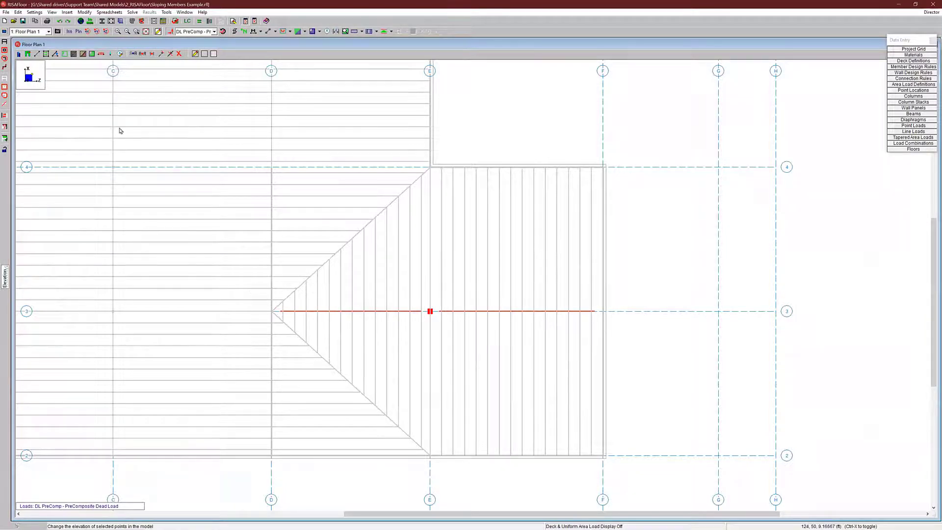
Step: Show the Full Model 3D view and zoom in and out to inspect the raised ridge beam
click(33, 31)
click(35, 43)
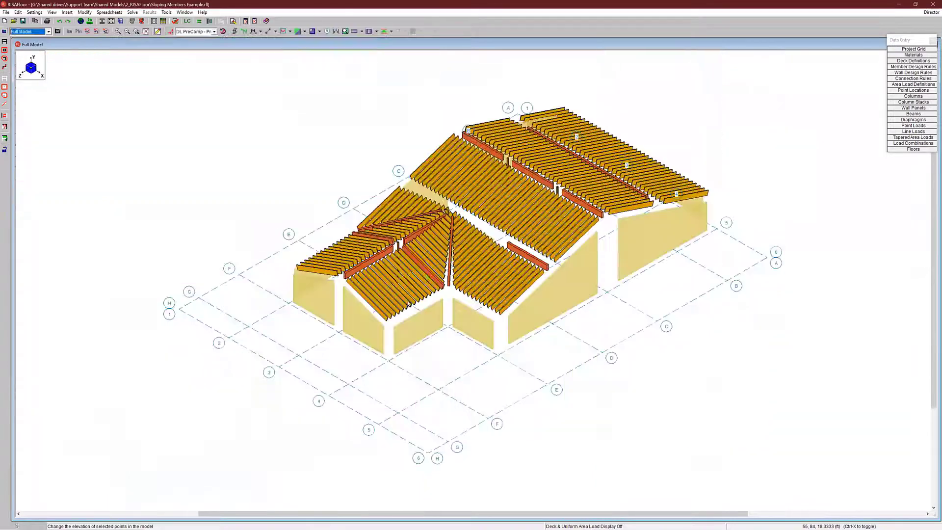
scroll(420, 258, up, 1)
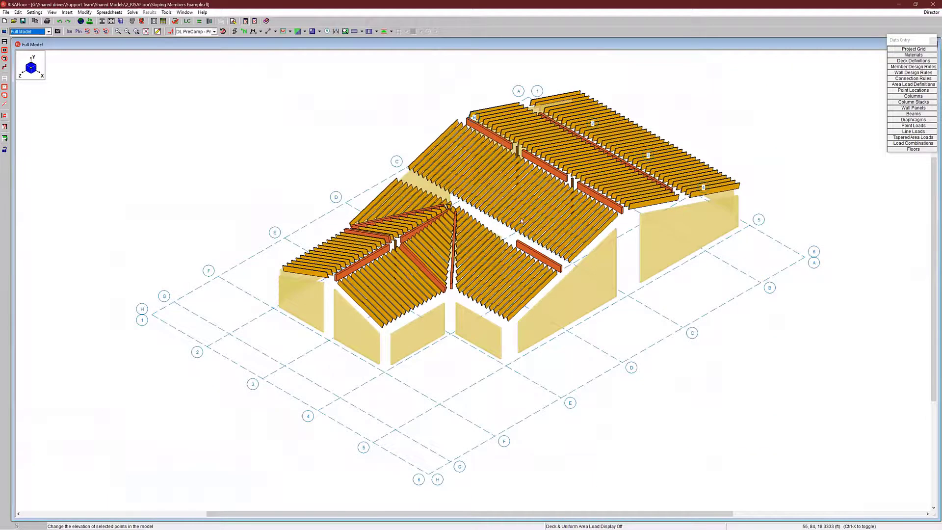
scroll(436, 223, up, 1)
scroll(337, 257, up, 1)
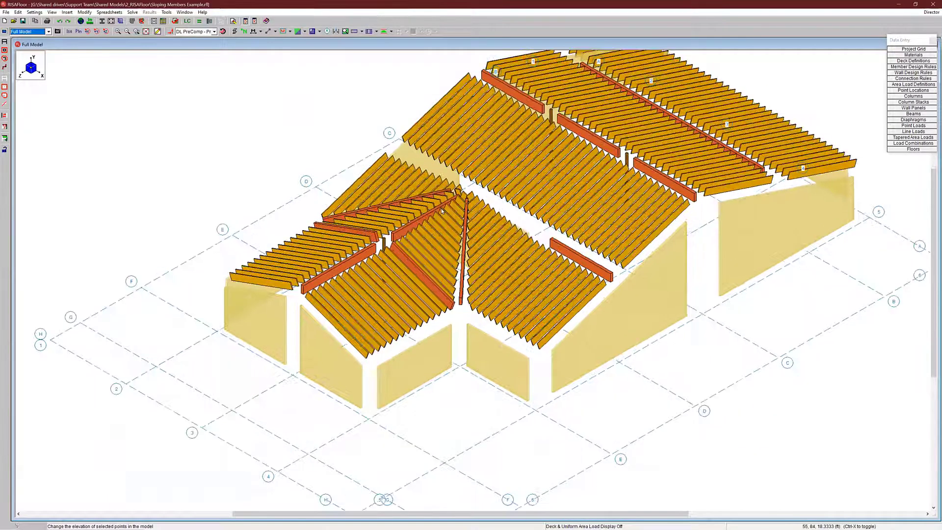
scroll(311, 279, up, 1)
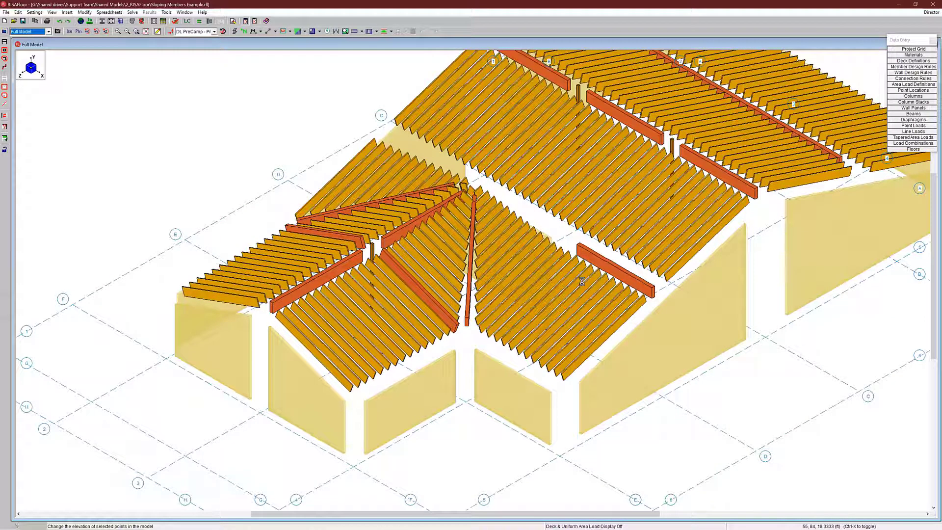
scroll(584, 282, down, 1)
scroll(565, 280, down, 1)
scroll(461, 280, down, 1)
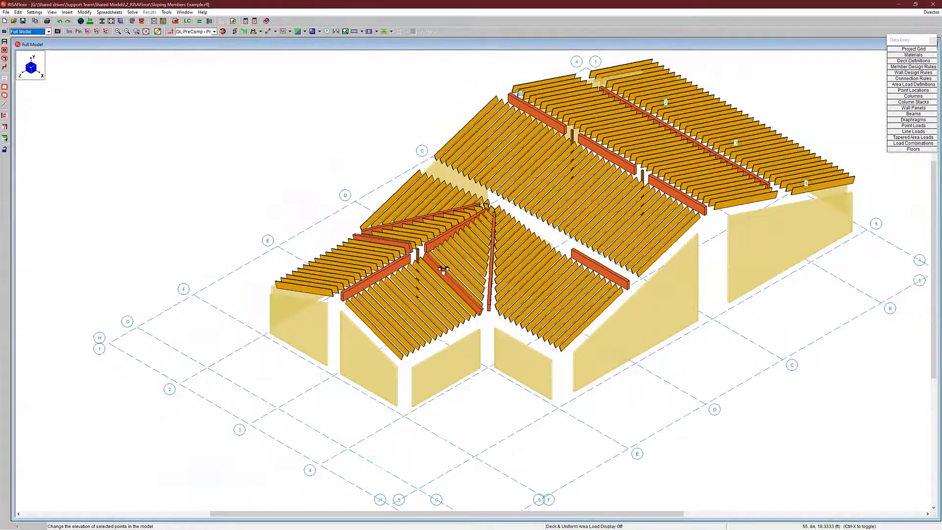
scroll(444, 273, down, 1)
scroll(437, 294, right, 2)
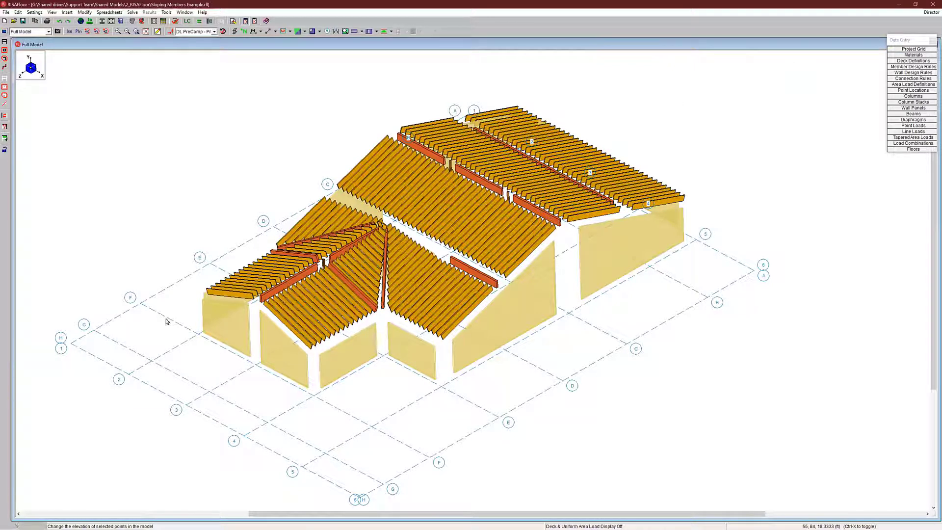
Step: In the browser, search risa.com's Learn > Tips & Tricks for 'slope' and scroll the results
key(alt+Tab)
key(alt+Tab)
key(alt+Tab)
key(alt+Tab)
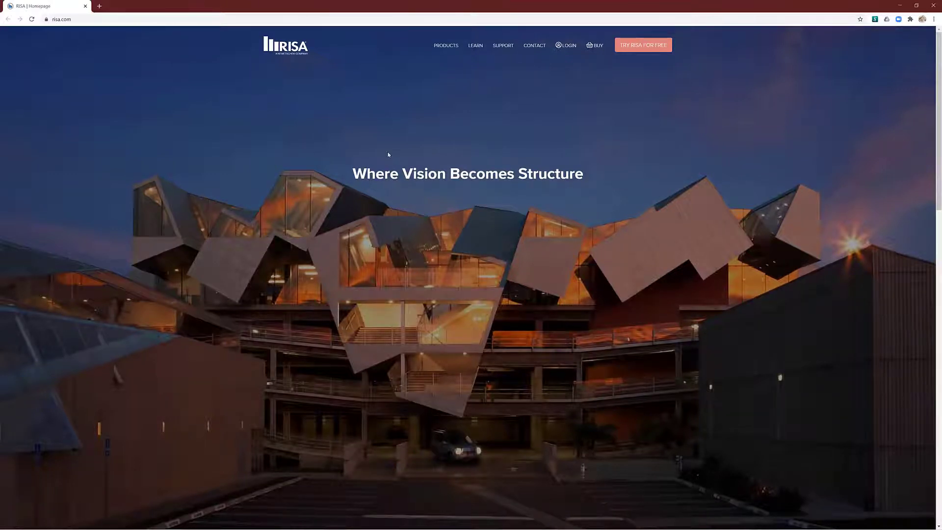
click(474, 46)
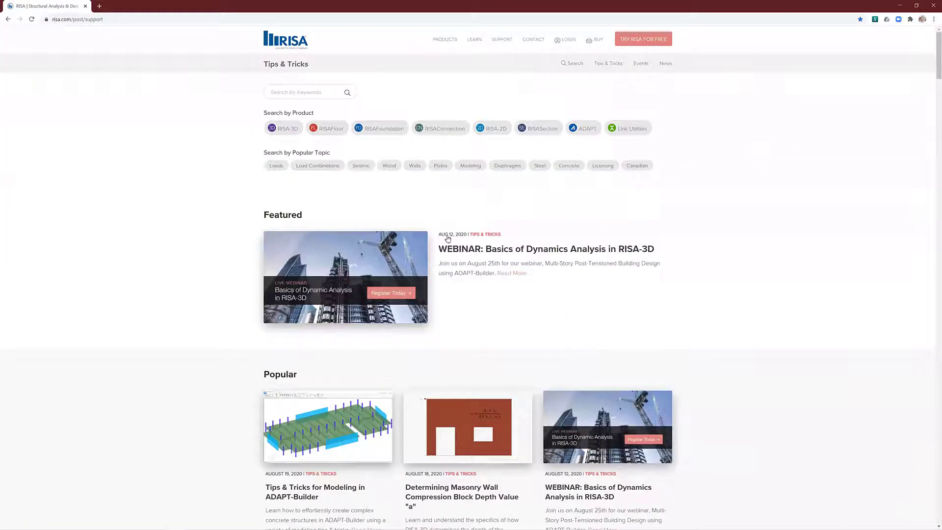
click(318, 93)
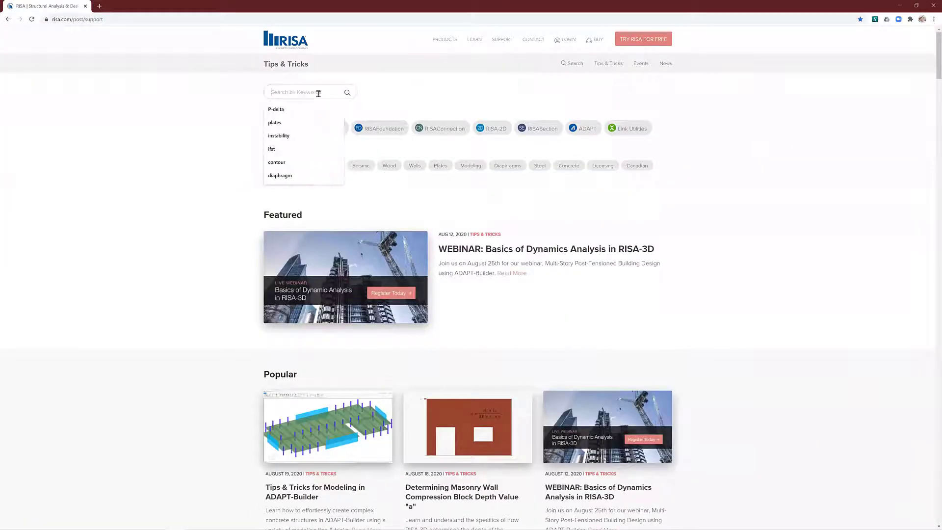
text(slope)
key(Return)
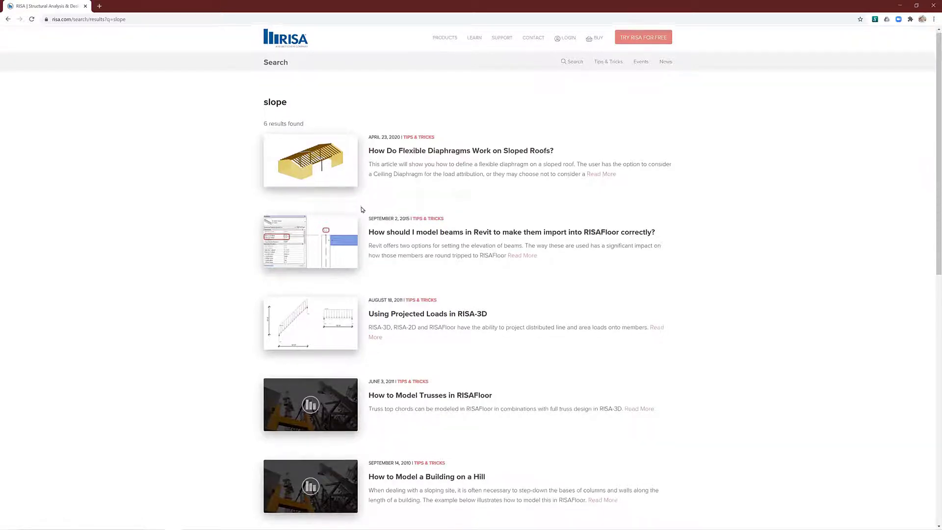
scroll(358, 212, down, 2)
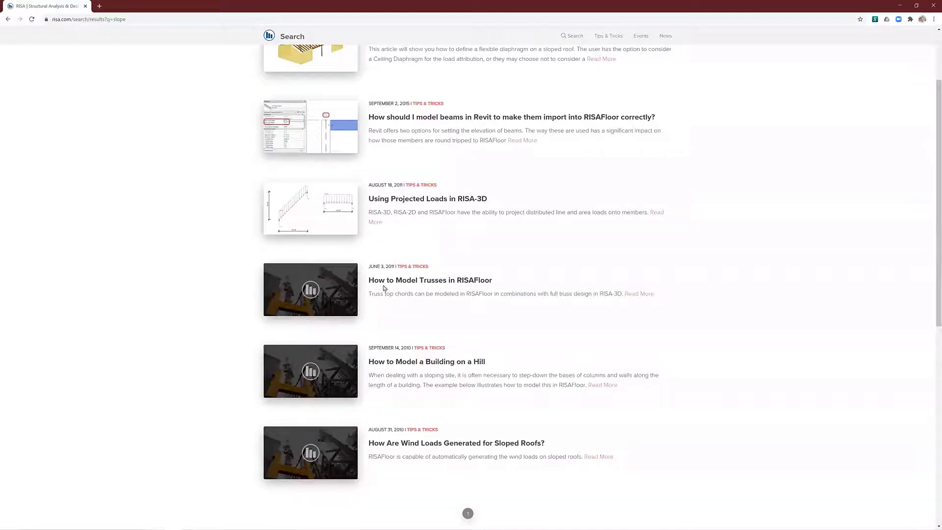
Step: Read through the June 2011 'How to Model Trusses in RISAFloor' article on truss top chords
click(454, 282)
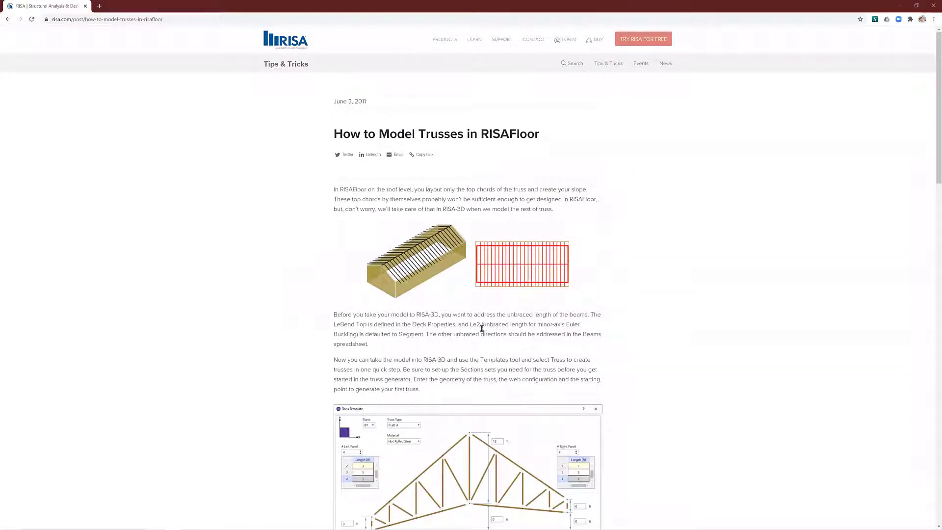
scroll(500, 356, down, 2)
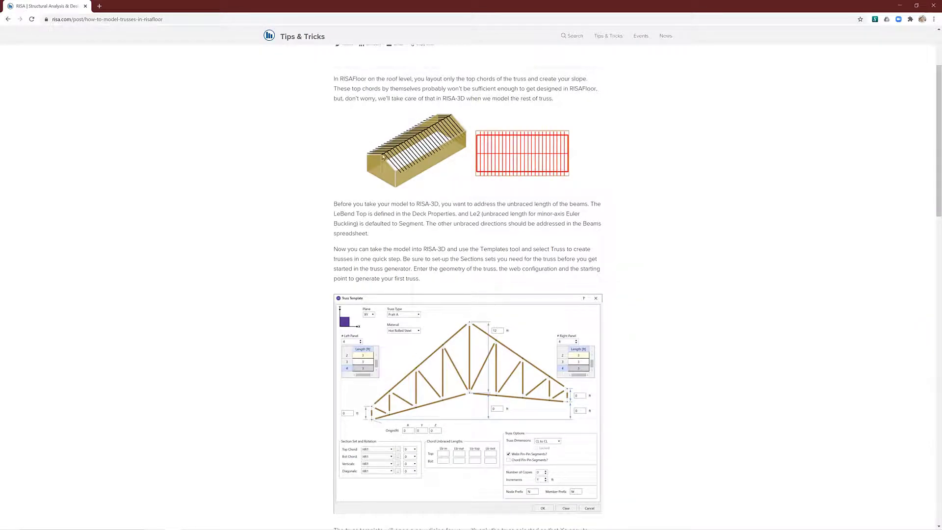
scroll(479, 265, up, 1)
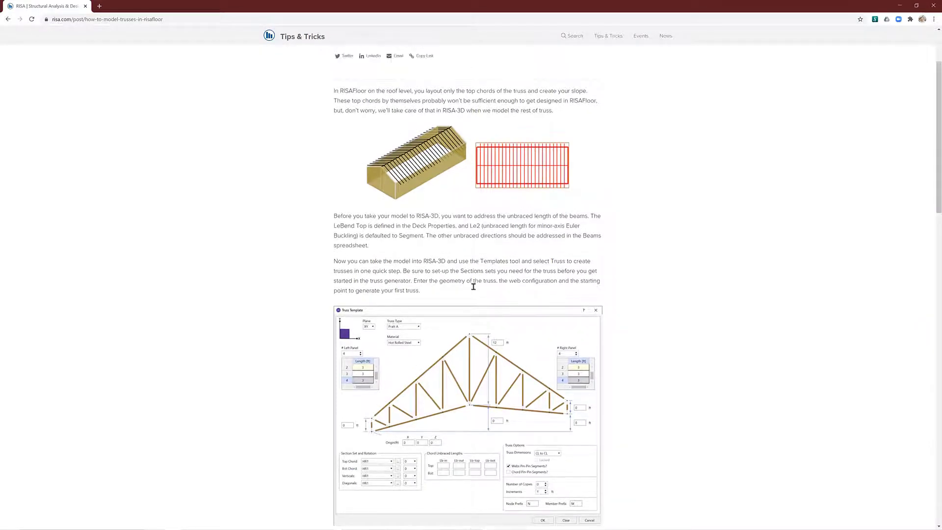
scroll(476, 297, up, 2)
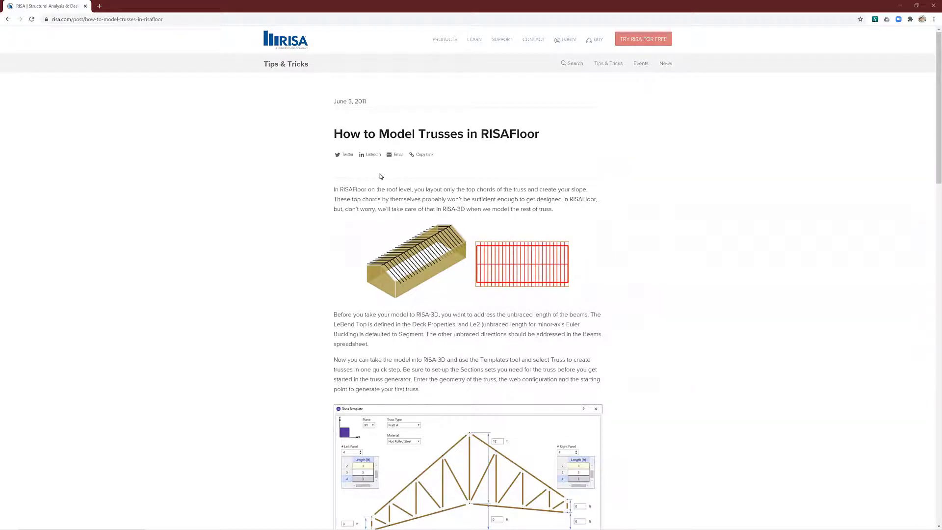
Step: Switch back to RISAFloor and rotate the 3D full model to inspect the pitched roof framing
key(alt+Tab)
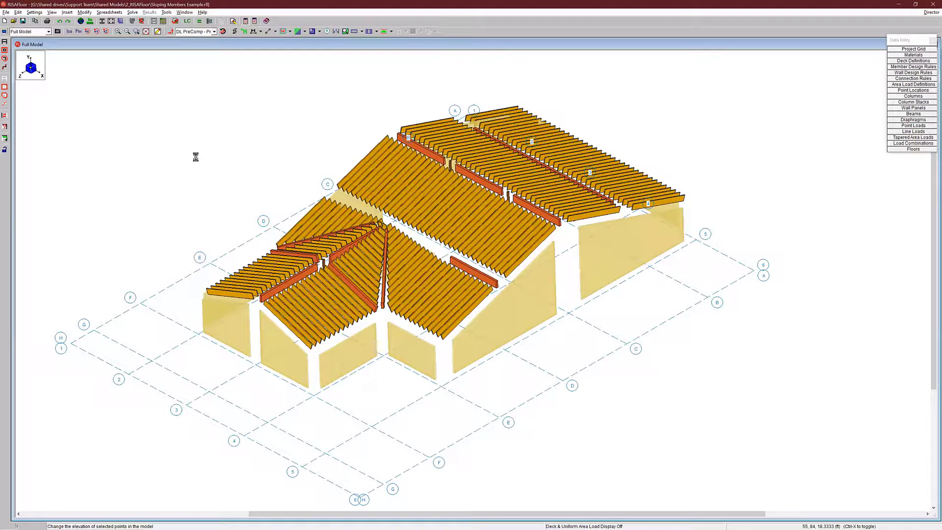
middle_drag(196, 156, 202, 163)
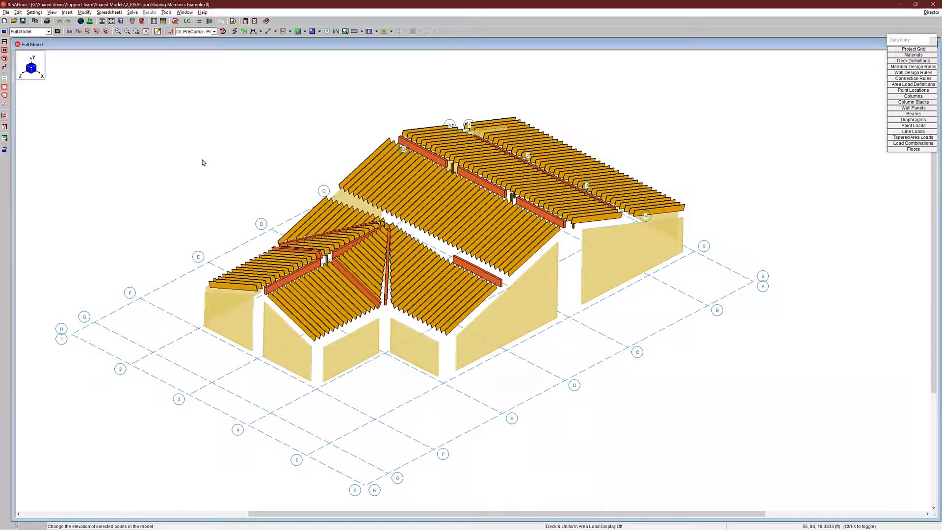